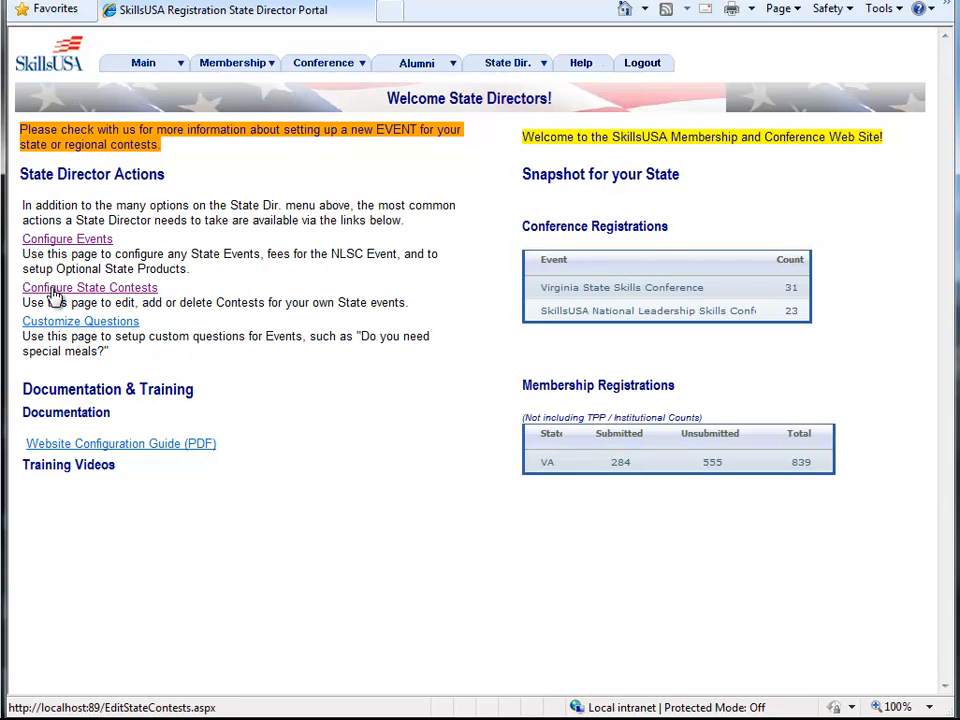
# - Open the State Contests editor and page through the Virginia State Skills Conference contests up to page 6
pyautogui.moveTo(520, 72)
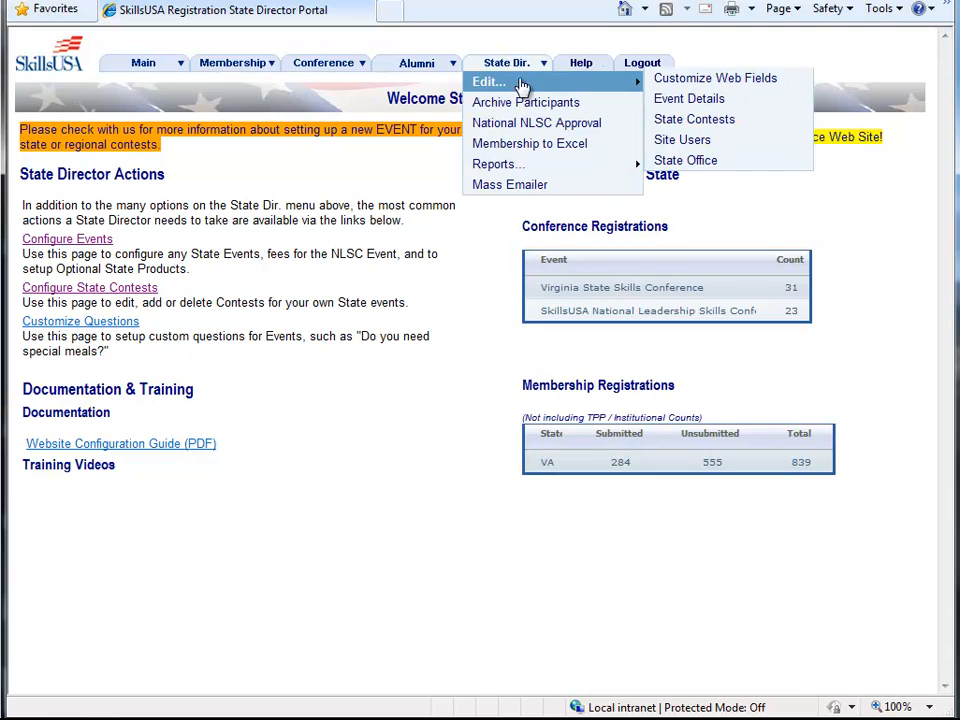
pyautogui.click(686, 121)
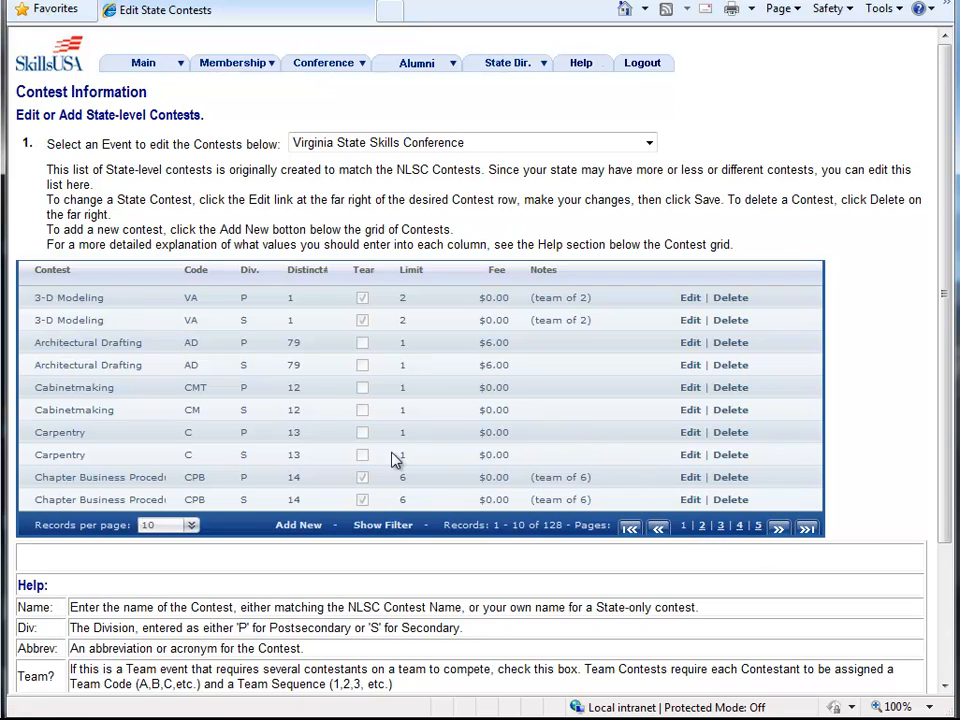
pyautogui.click(702, 527)
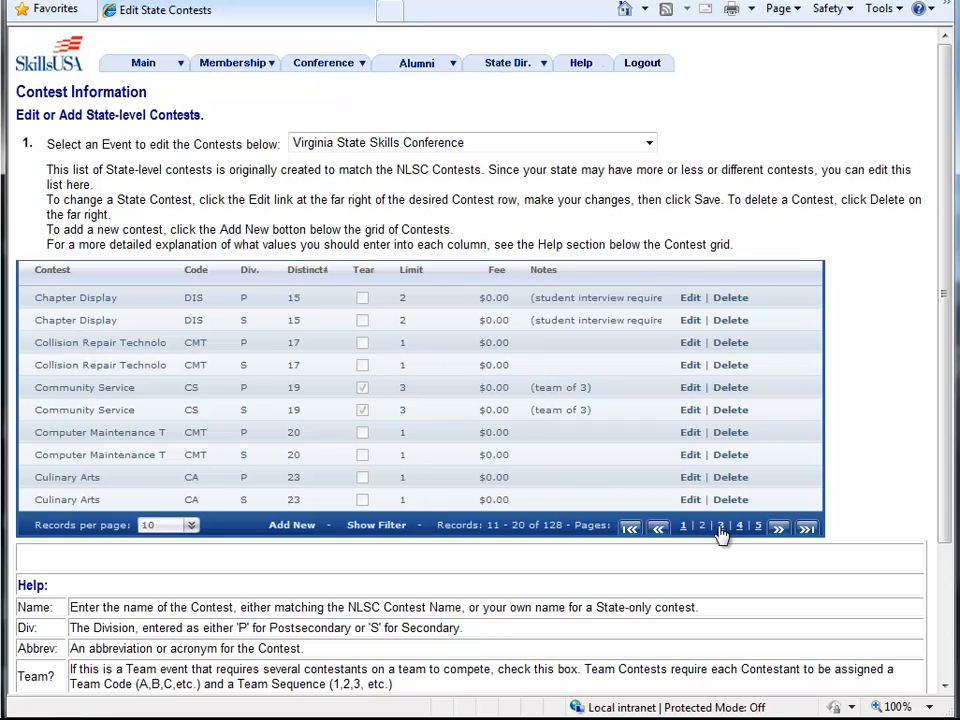
pyautogui.click(721, 527)
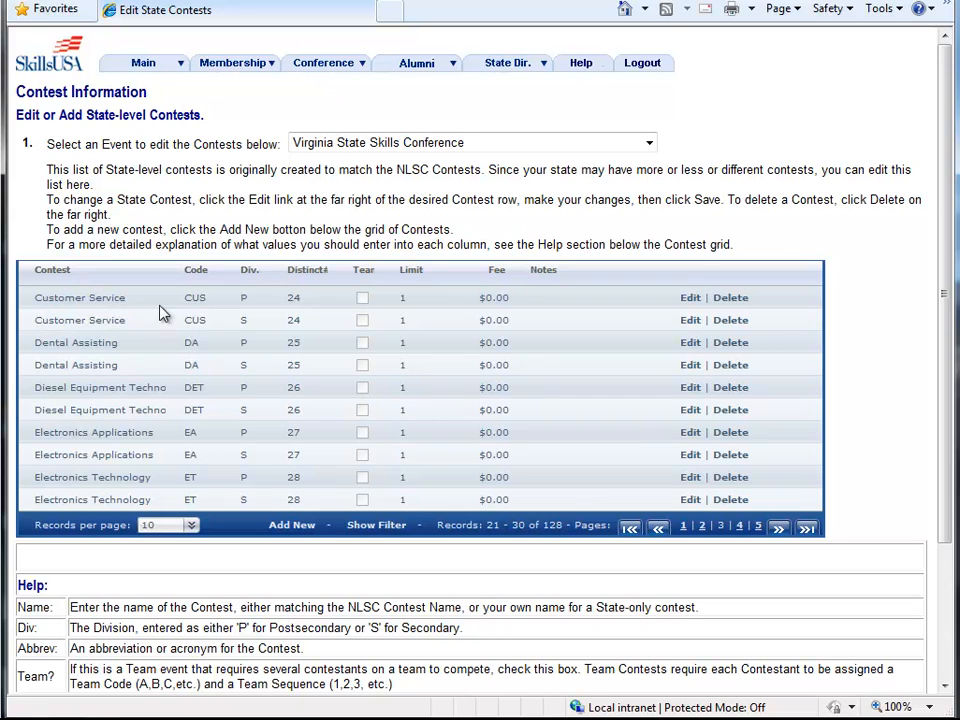
pyautogui.click(778, 530)
pyautogui.click(778, 530)
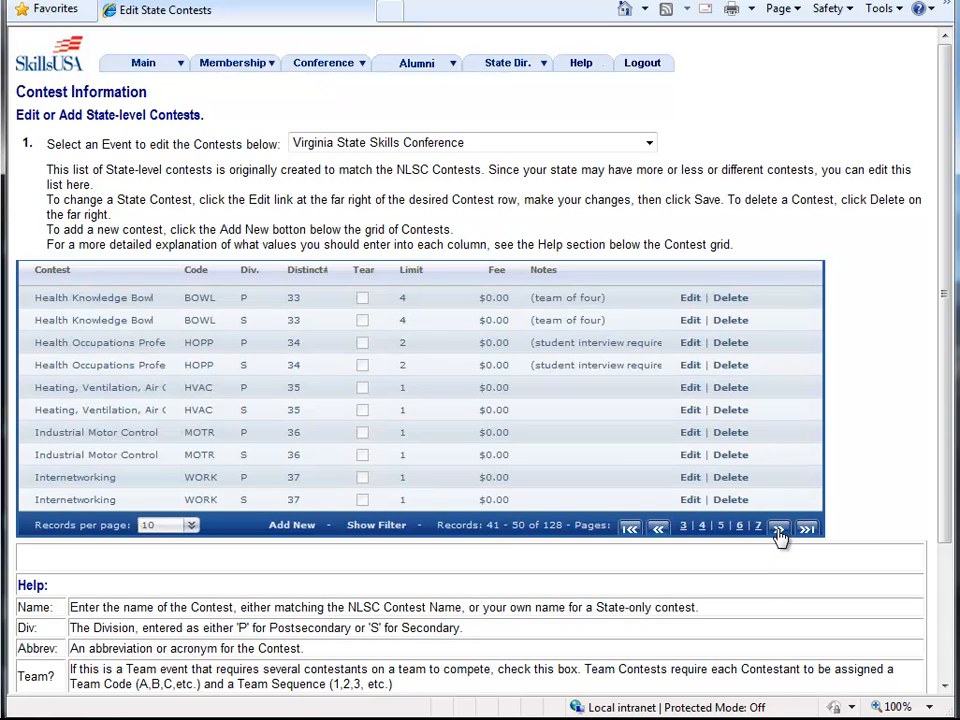
pyautogui.click(779, 530)
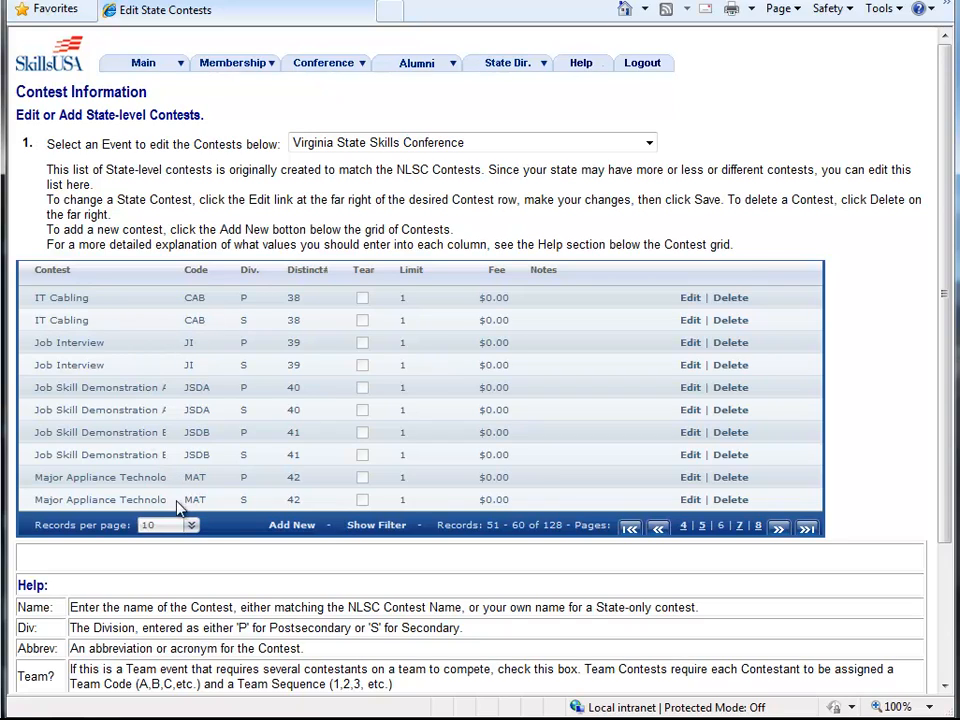
# - Show 50 records per page to review the longer contest list, and return the grid to 10 records per page
pyautogui.click(199, 526)
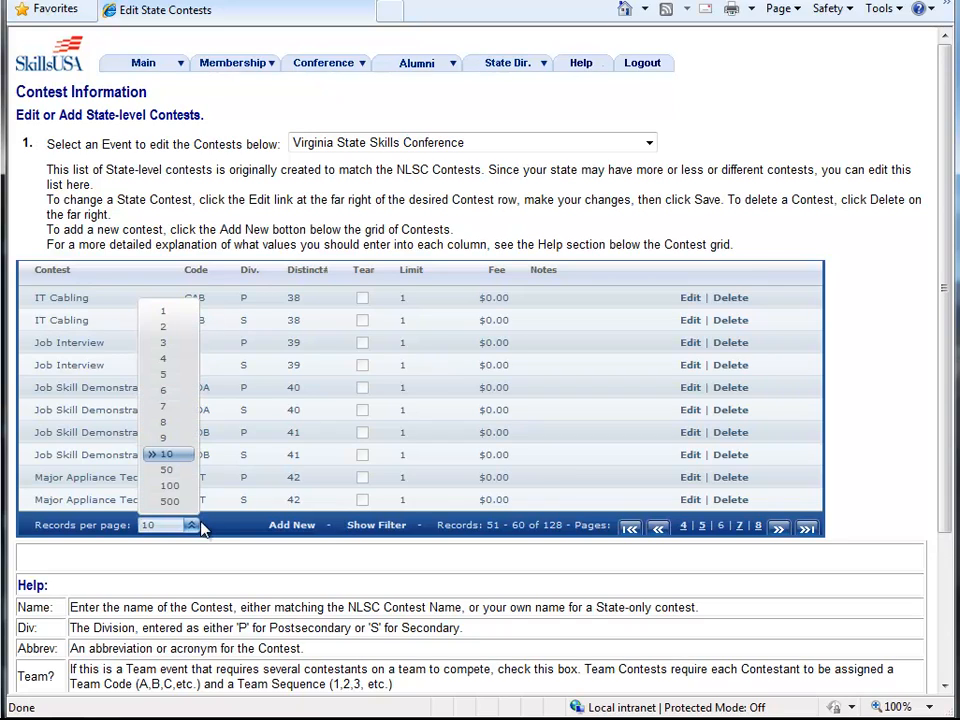
pyautogui.click(178, 471)
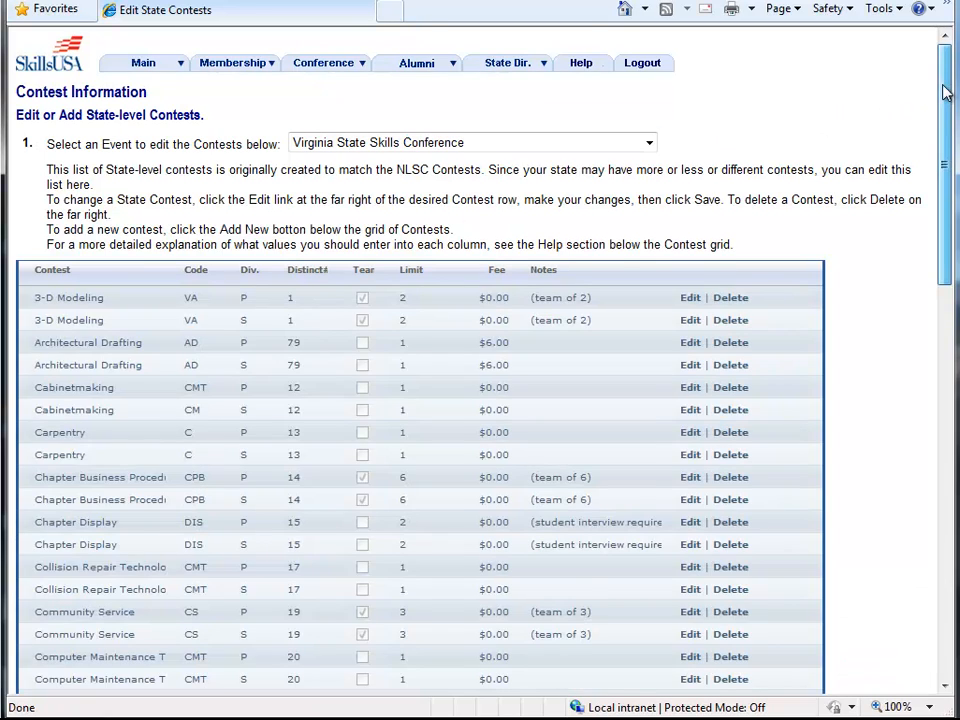
pyautogui.moveTo(946, 92); pyautogui.dragTo(941, 403)
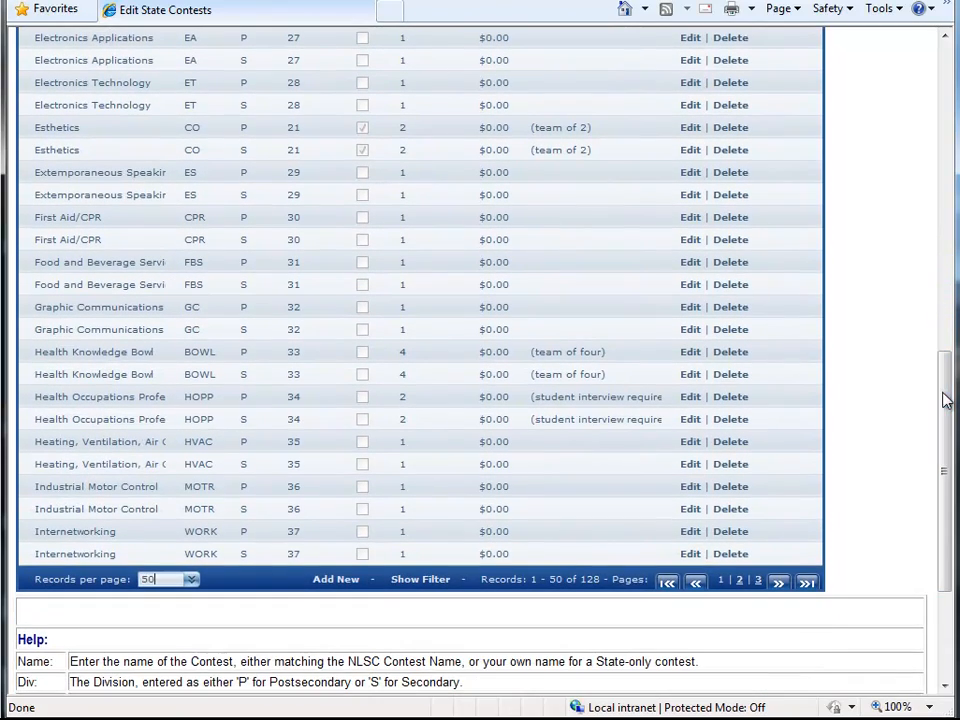
pyautogui.click(193, 588)
pyautogui.click(178, 510)
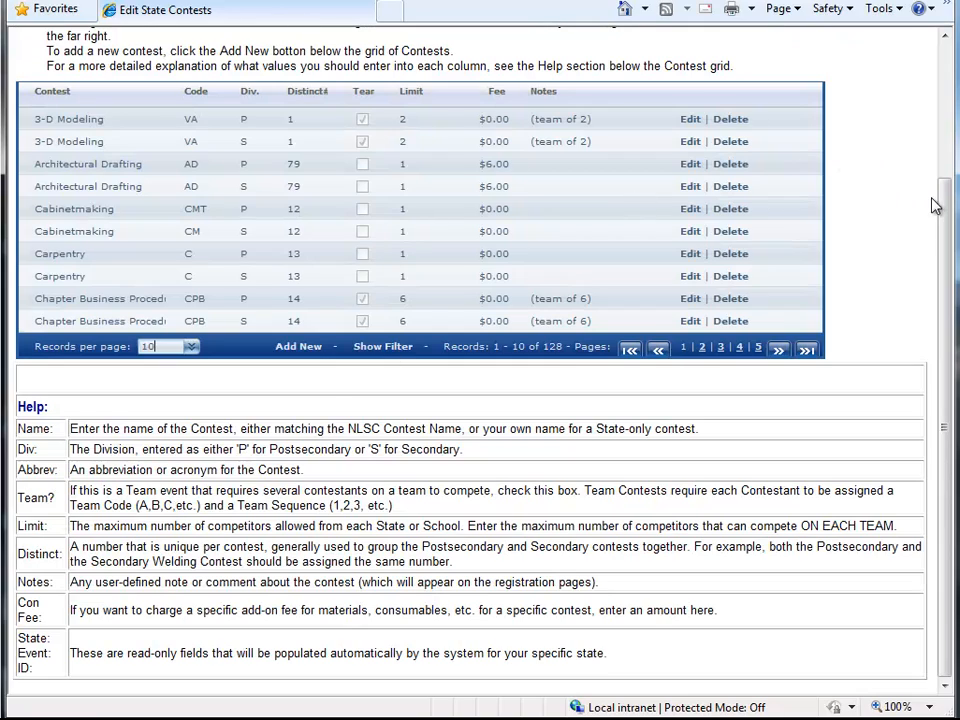
pyautogui.moveTo(940, 204); pyautogui.dragTo(946, 62)
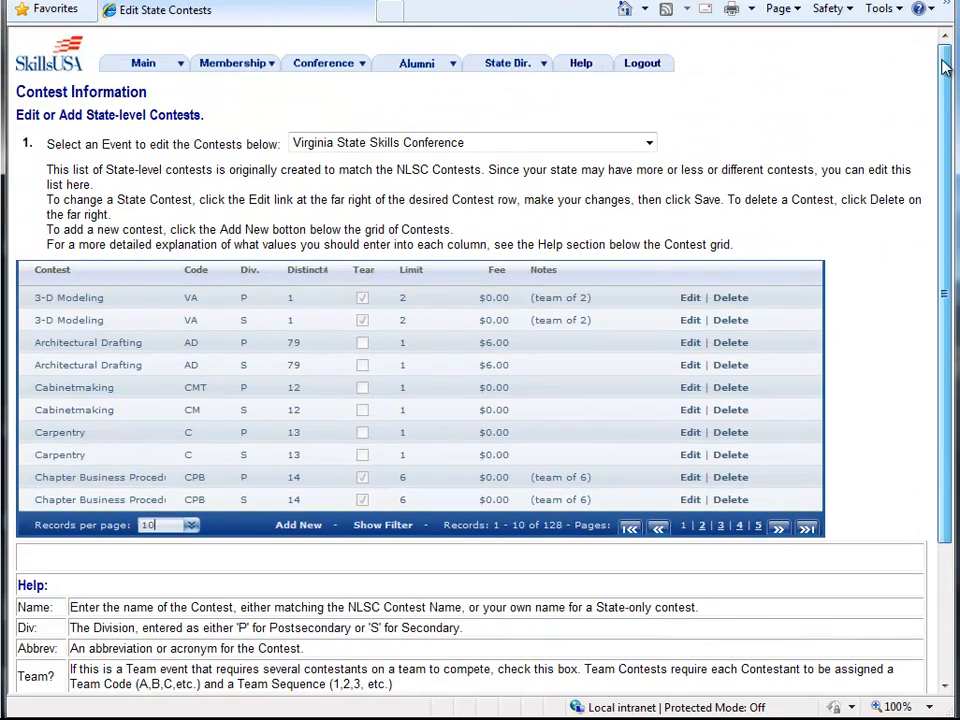
# - Sort the contest grid by code, division and distinct number in turn, ending with ascending order by contest name
pyautogui.click(199, 272)
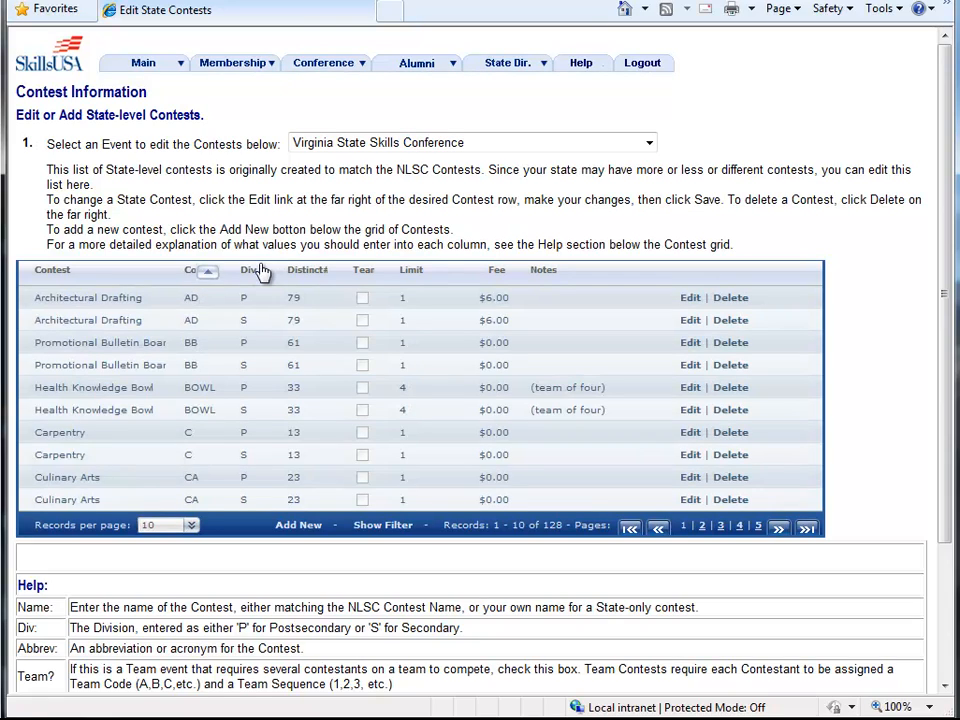
pyautogui.click(253, 272)
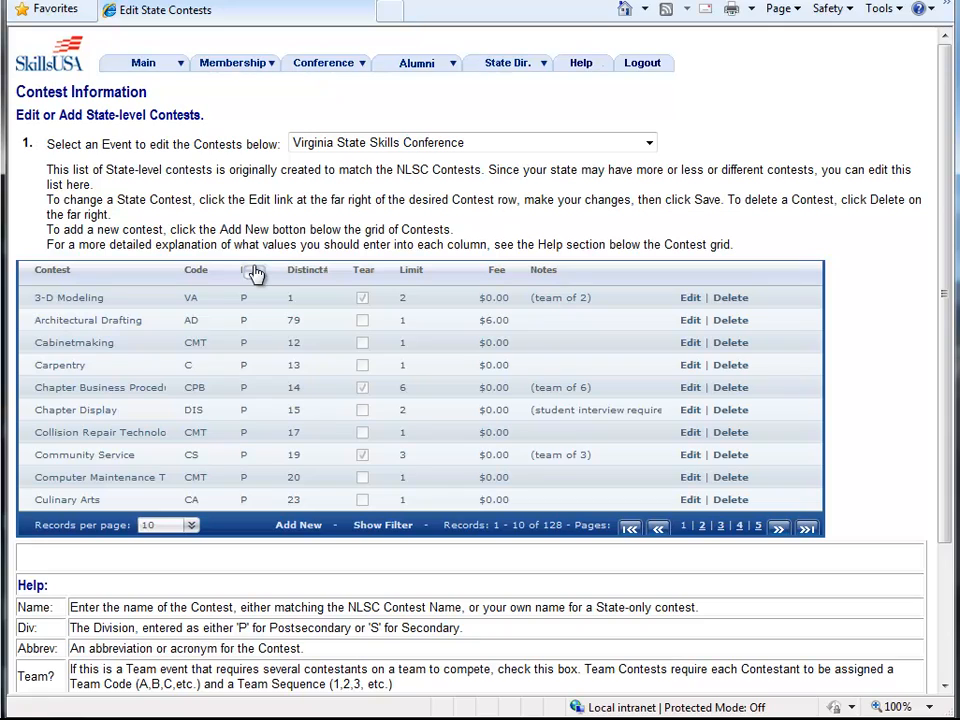
pyautogui.click(305, 272)
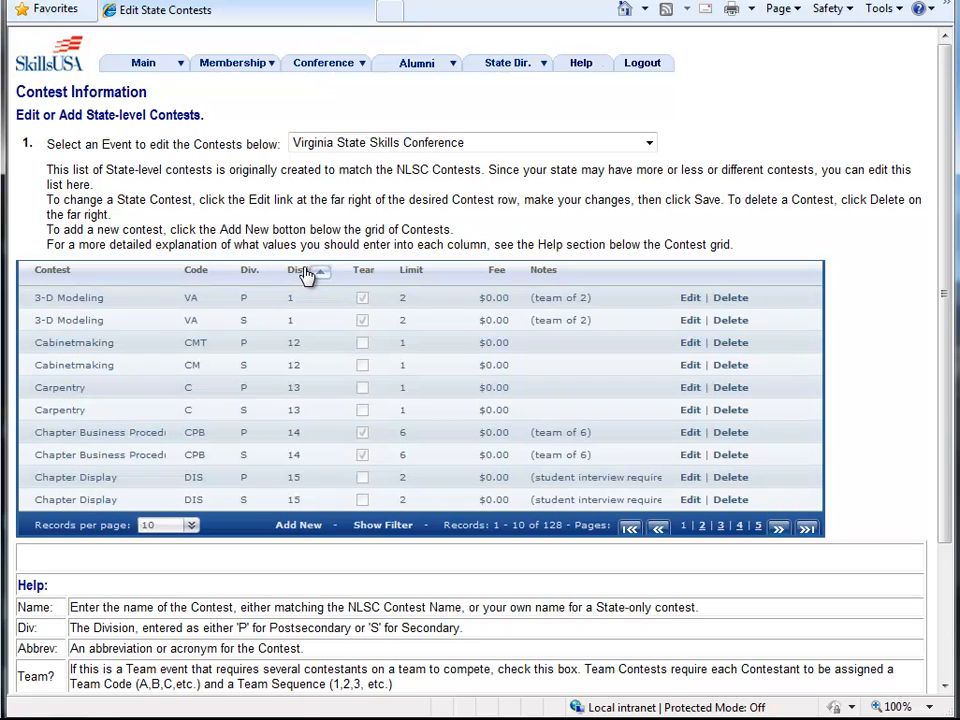
pyautogui.click(62, 280)
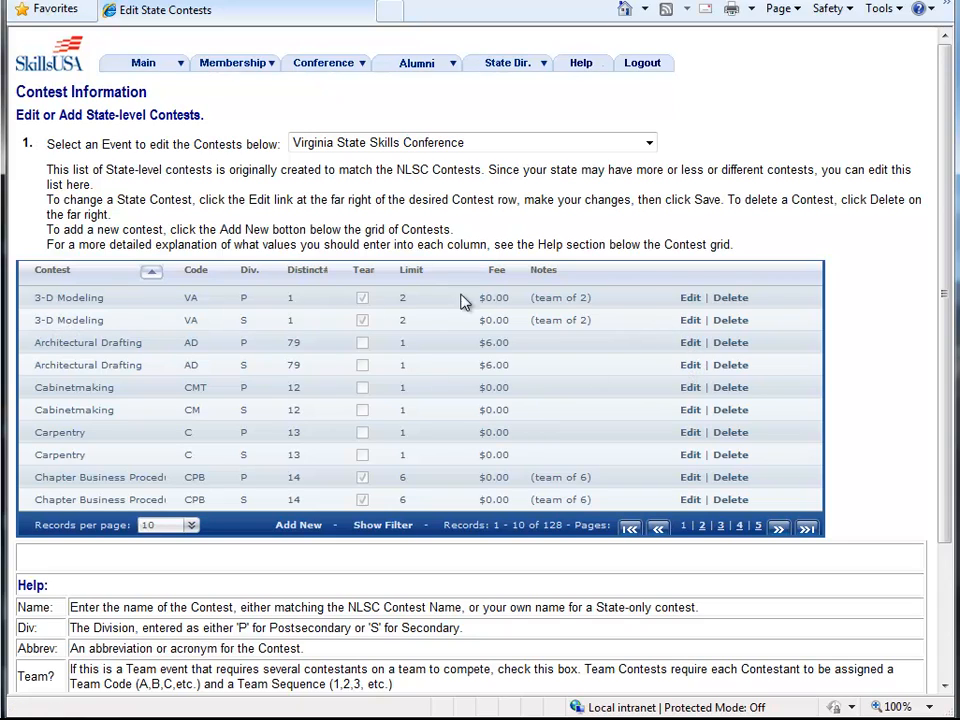
# - Rename the division P contest 3-D Modeling as 3-D Animation and save the record
pyautogui.click(688, 300)
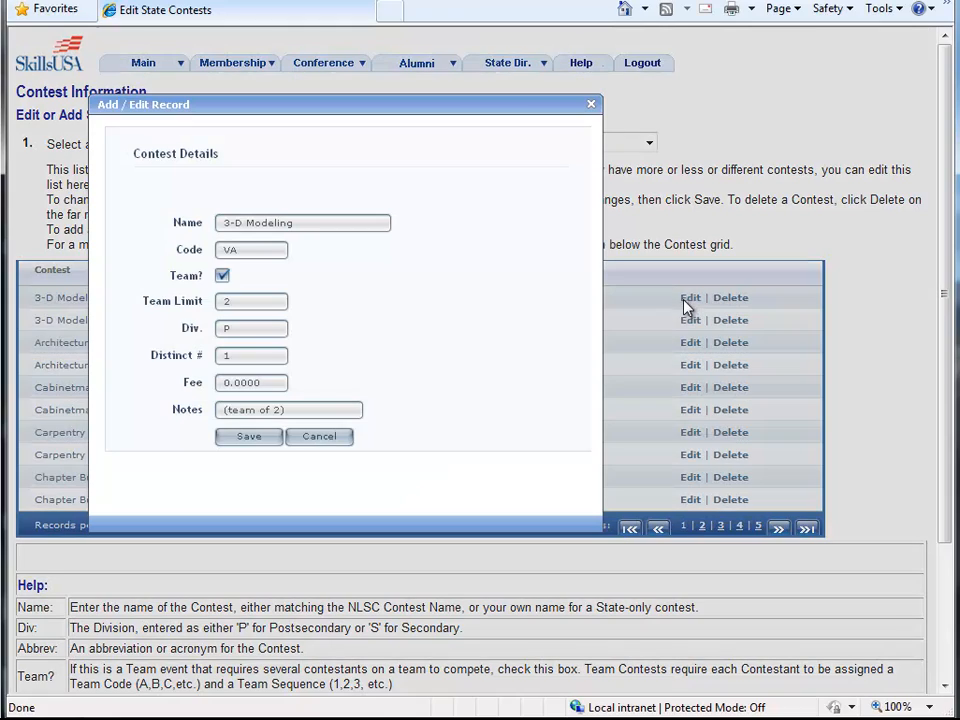
pyautogui.click(310, 221)
pyautogui.press('BackSpace')
pyautogui.press('BackSpace')
pyautogui.press('BackSpace')
pyautogui.press('BackSpace')
pyautogui.press('BackSpace')
pyautogui.press('BackSpace')
pyautogui.press('BackSpace')
pyautogui.press('BackSpace')
pyautogui.write('A')
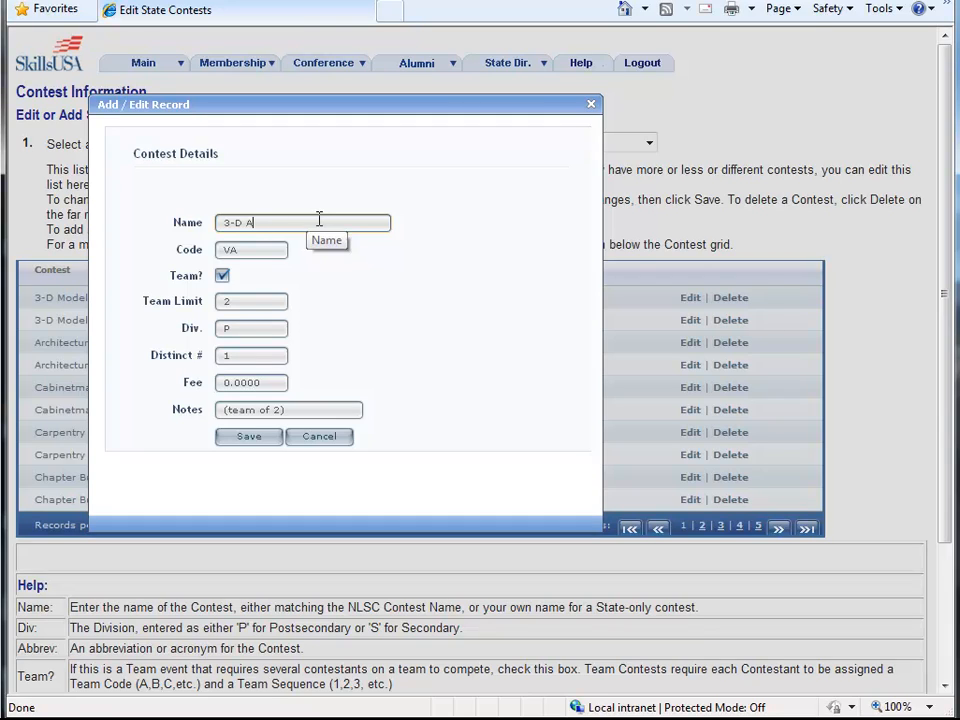
pyautogui.write('nimation')
pyautogui.click(252, 438)
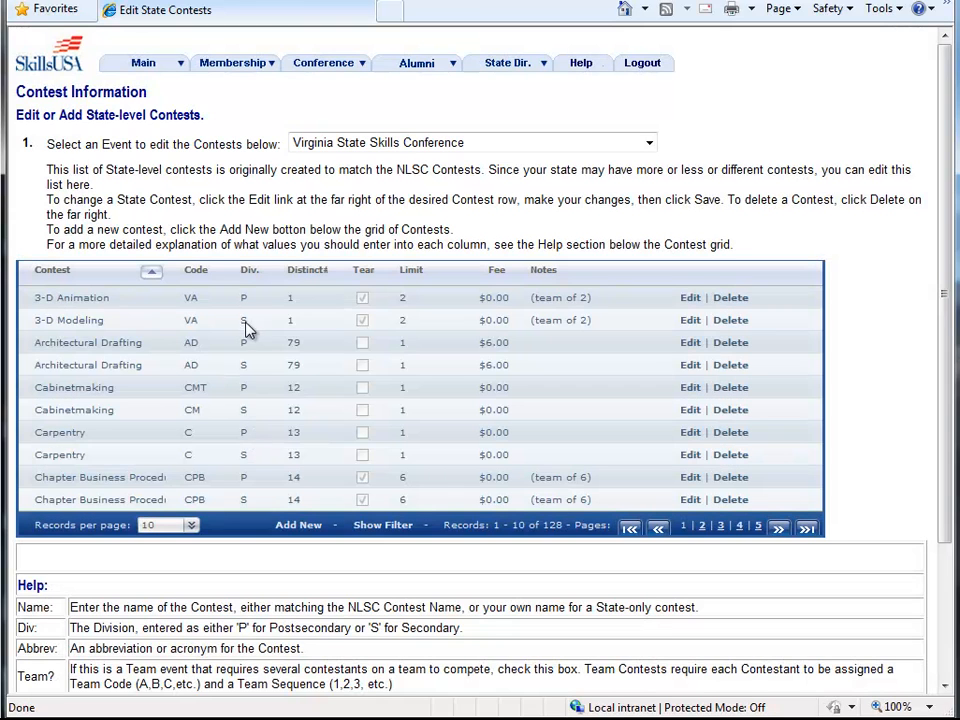
# - Rename the division S contest 3-D Modeling as 3-D Animation and save the record
pyautogui.click(689, 322)
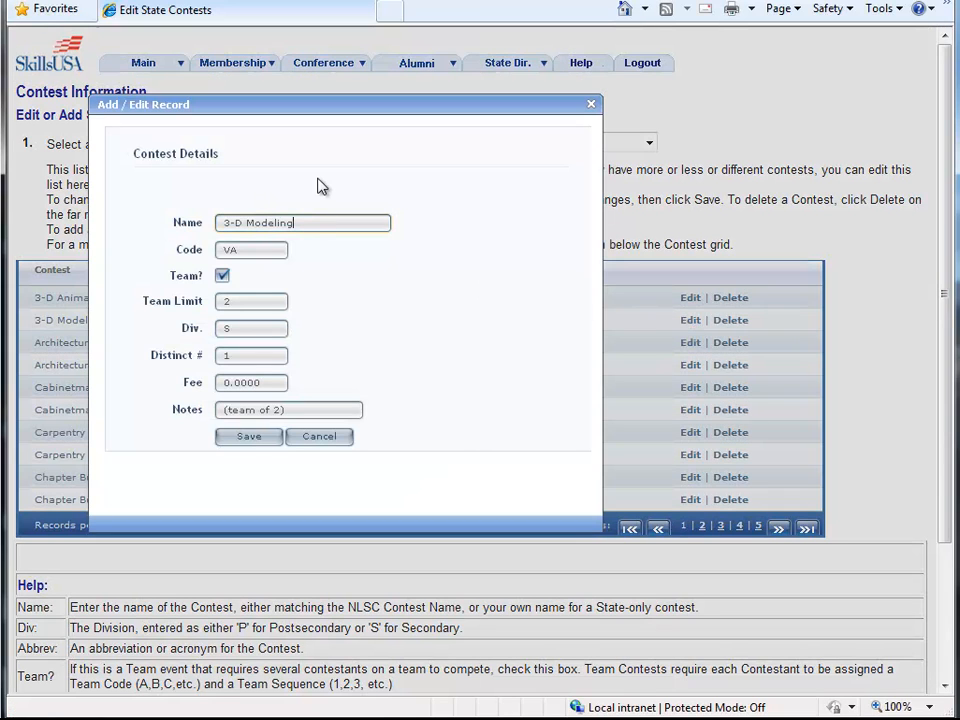
pyautogui.press('BackSpace')
pyautogui.press('BackSpace')
pyautogui.press('BackSpace')
pyautogui.press('BackSpace')
pyautogui.press('BackSpace')
pyautogui.press('BackSpace')
pyautogui.press('BackSpace')
pyautogui.press('BackSpace')
pyautogui.write('Animation')
pyautogui.click(255, 439)
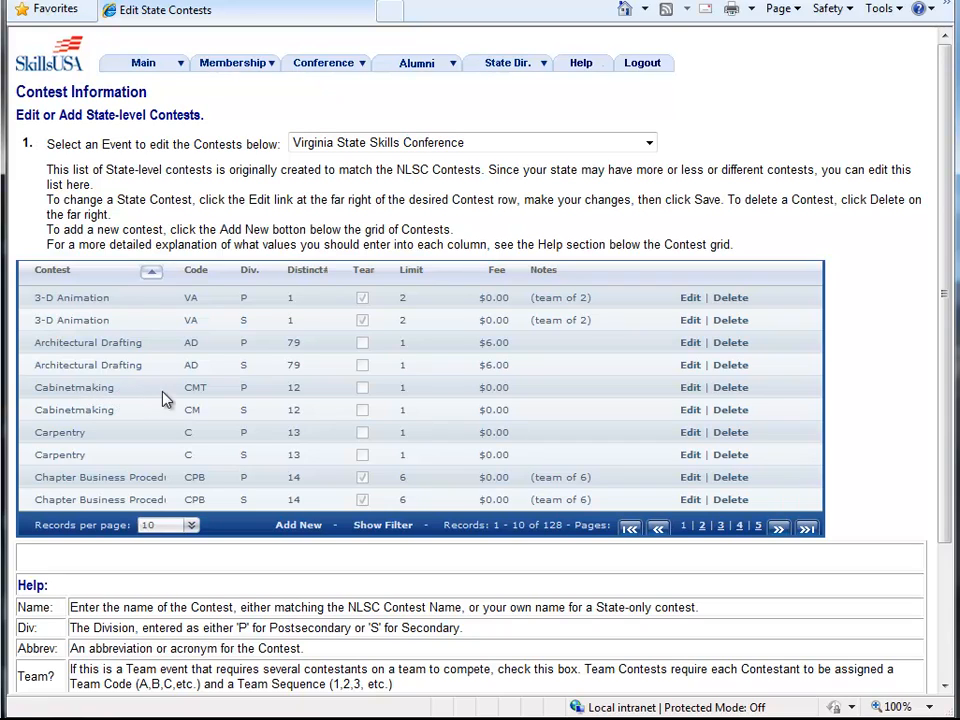
# - Give the division P Cabinetmaking contest a fee of 50.00 and the note "($50 fee for material)", and save it
pyautogui.click(687, 390)
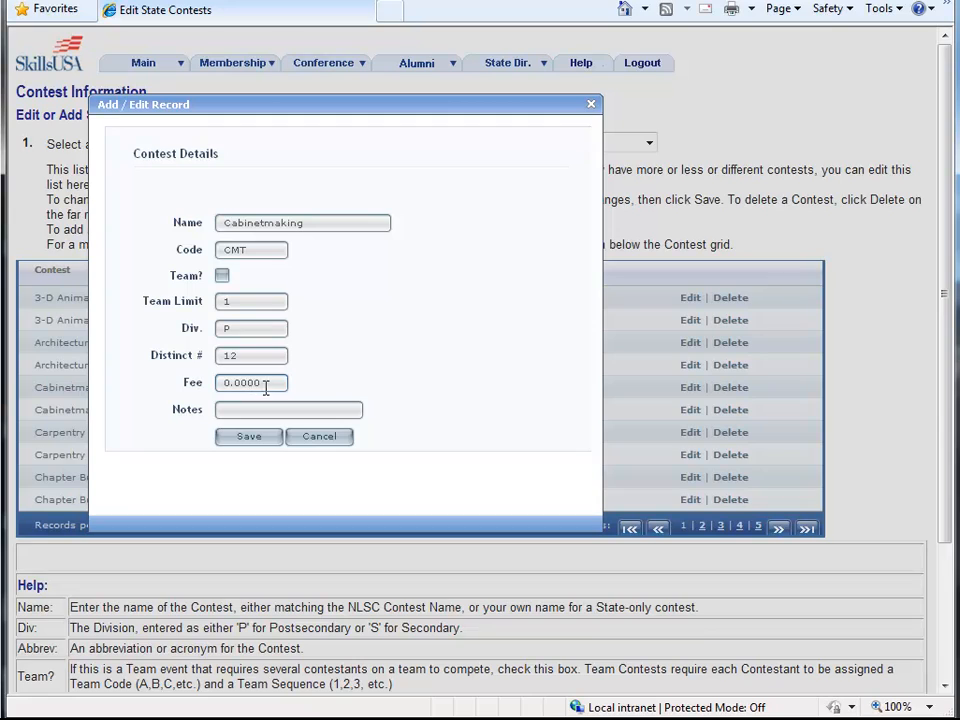
pyautogui.moveTo(266, 385); pyautogui.dragTo(161, 379)
pyautogui.write('50.00')
pyautogui.click(244, 408)
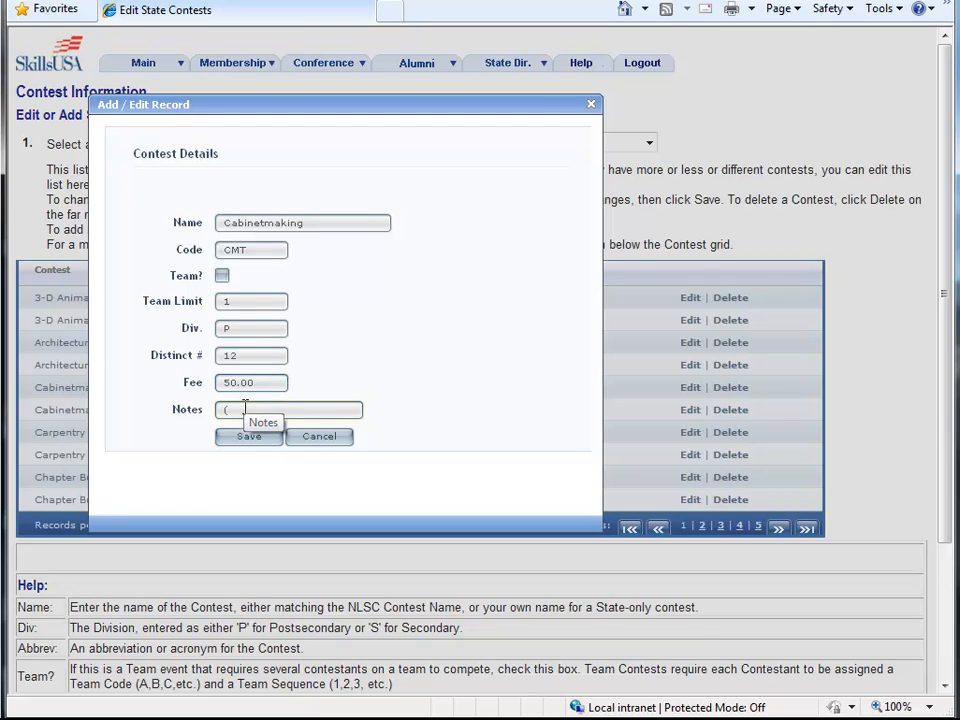
pyautogui.write('($50 fee for material')
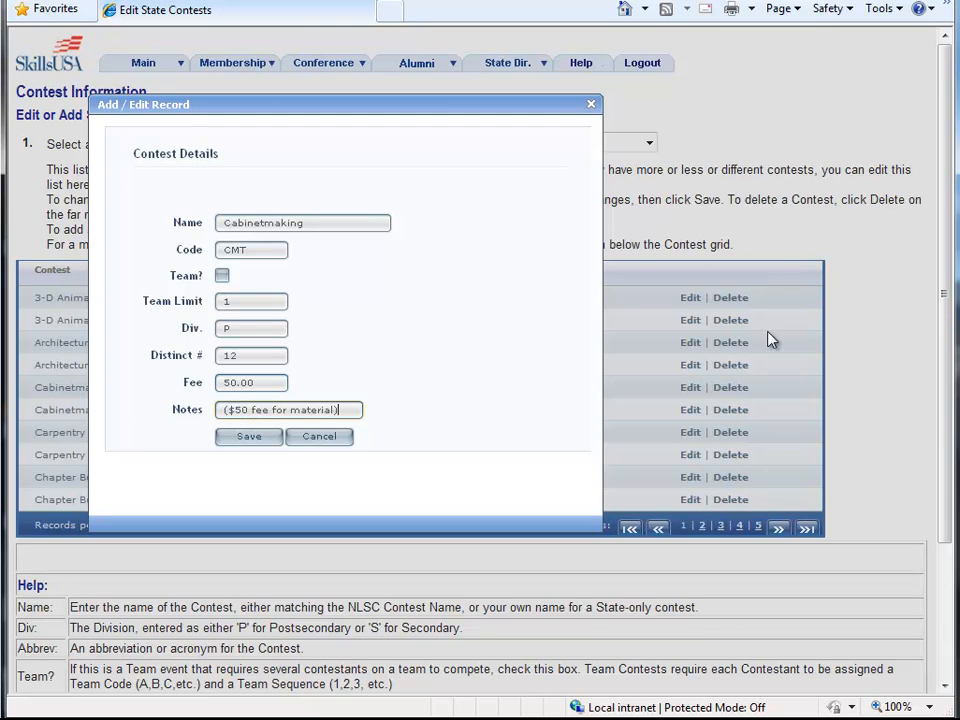
pyautogui.click(246, 436)
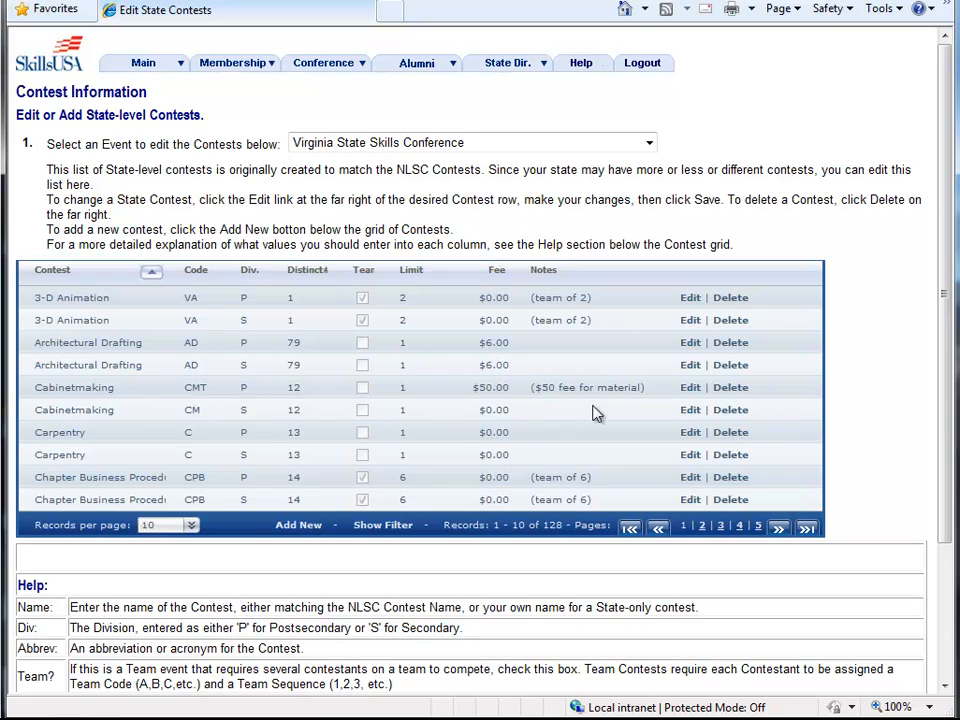
# - Set the division S Cabinetmaking contest's code to CMT, fee to 50 and note to "($50 fee for material)", and save it
pyautogui.click(691, 410)
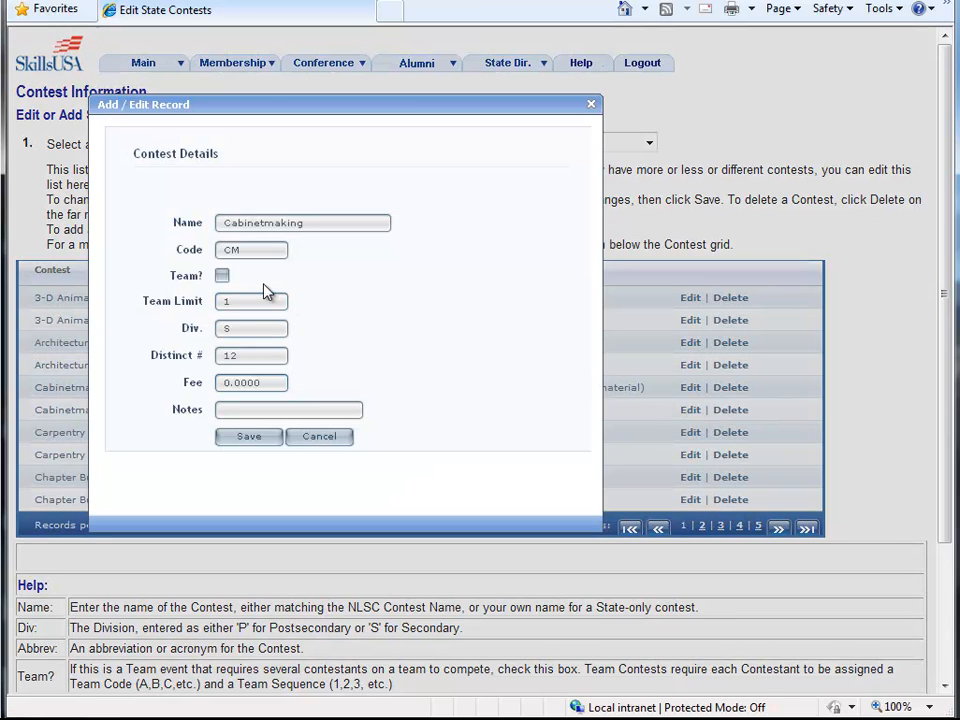
pyautogui.click(255, 249)
pyautogui.write('T')
pyautogui.moveTo(262, 384); pyautogui.dragTo(167, 358)
pyautogui.write('50')
pyautogui.press('Tab')
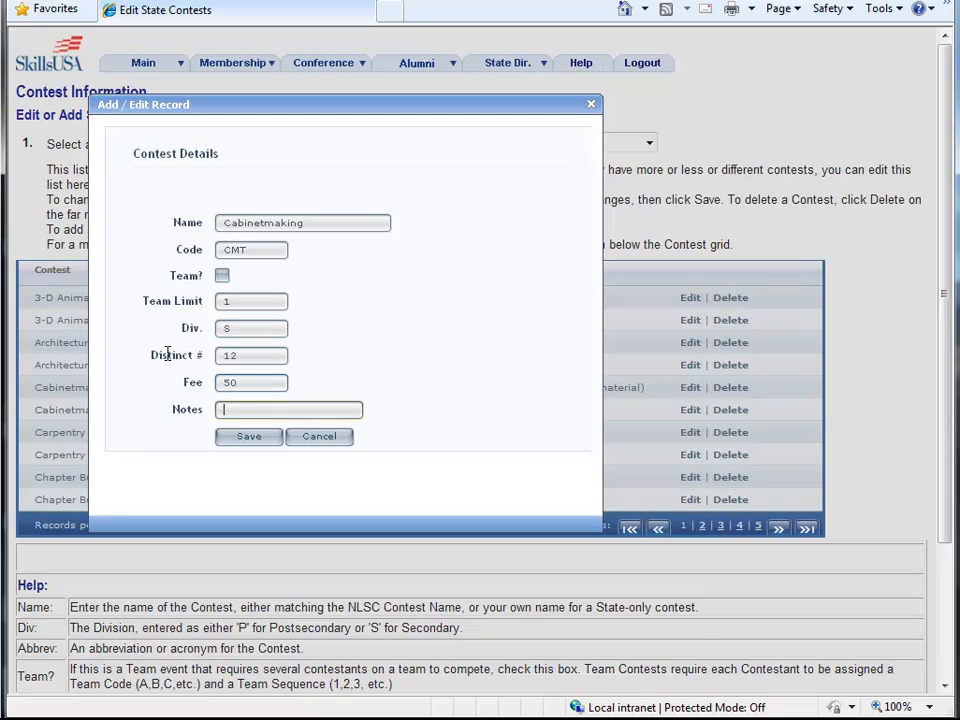
pyautogui.write('($50 fee for material)')
pyautogui.click(248, 438)
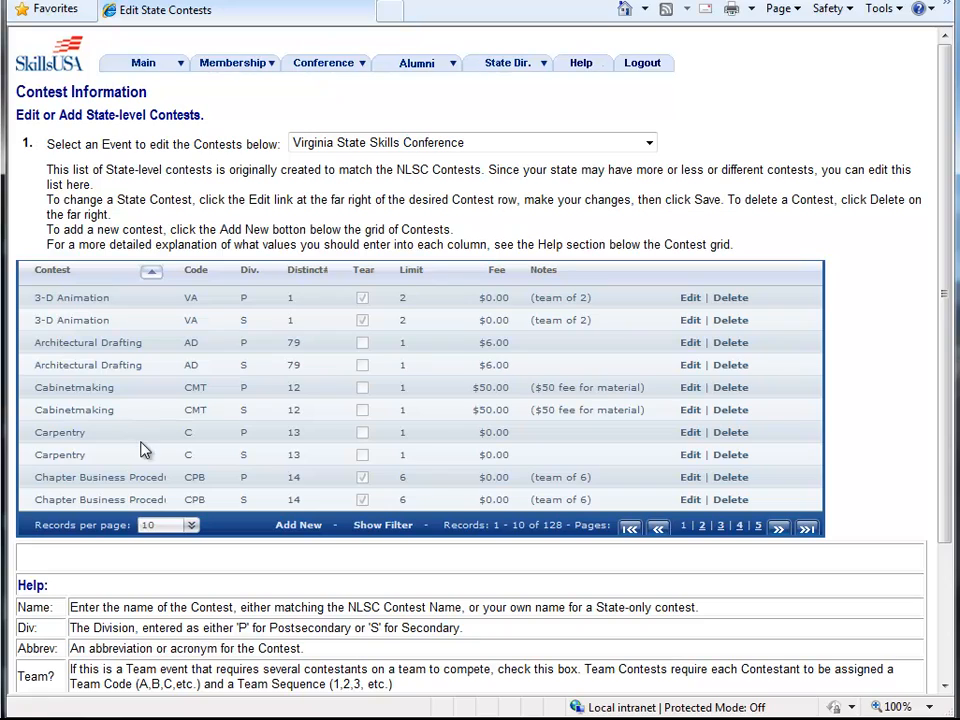
# - Rename the division P Industrial Motor Control contest as Pin Design, set its code to PDS, and save the record
pyautogui.click(777, 529)
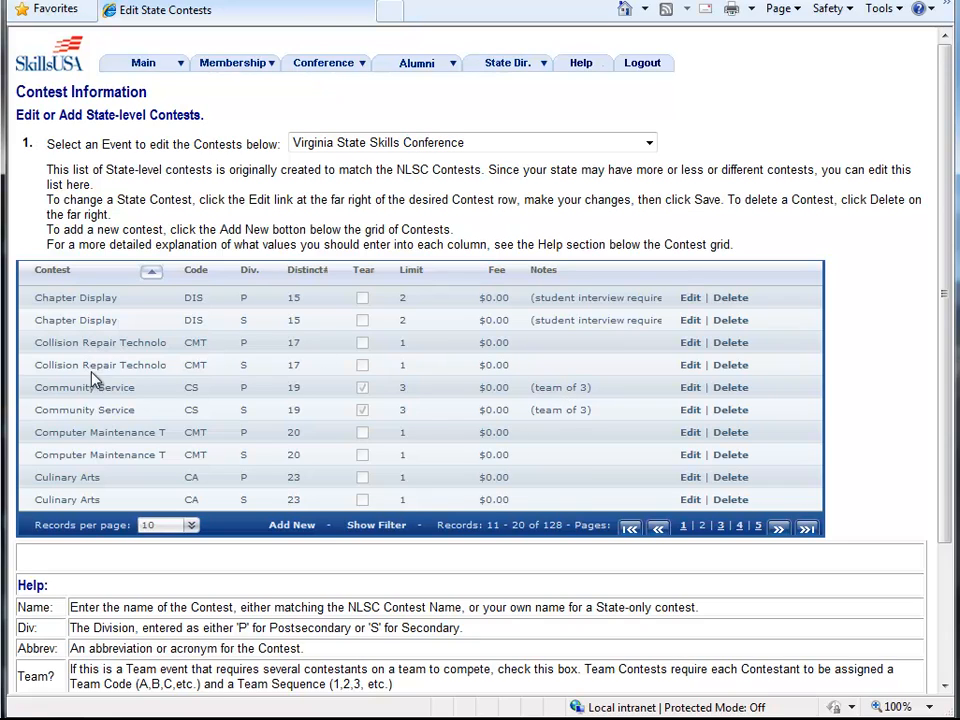
pyautogui.click(778, 530)
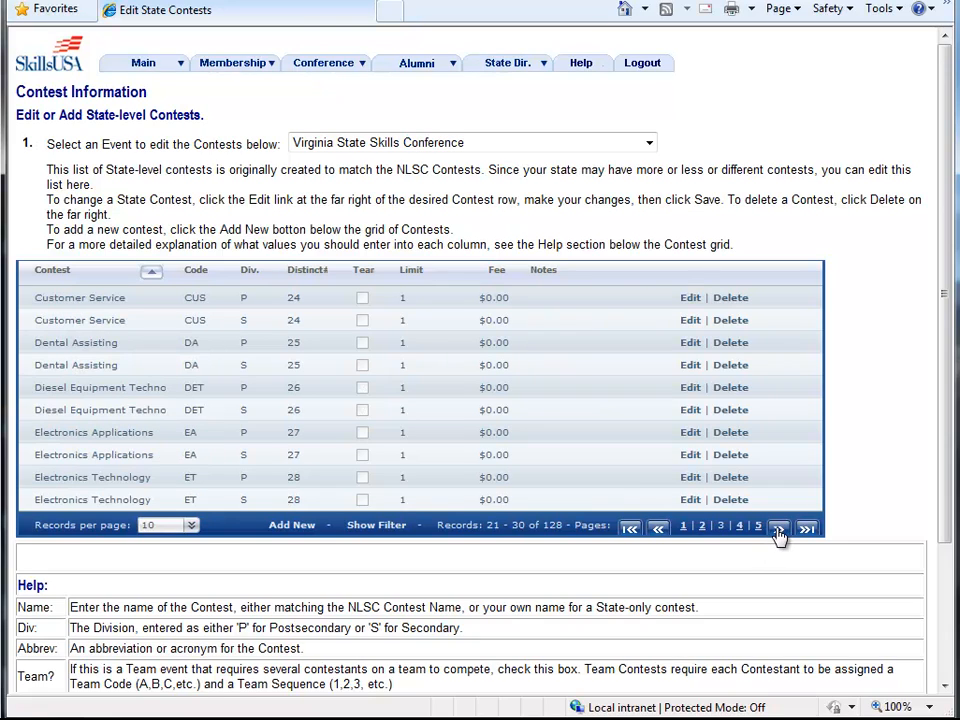
pyautogui.click(780, 530)
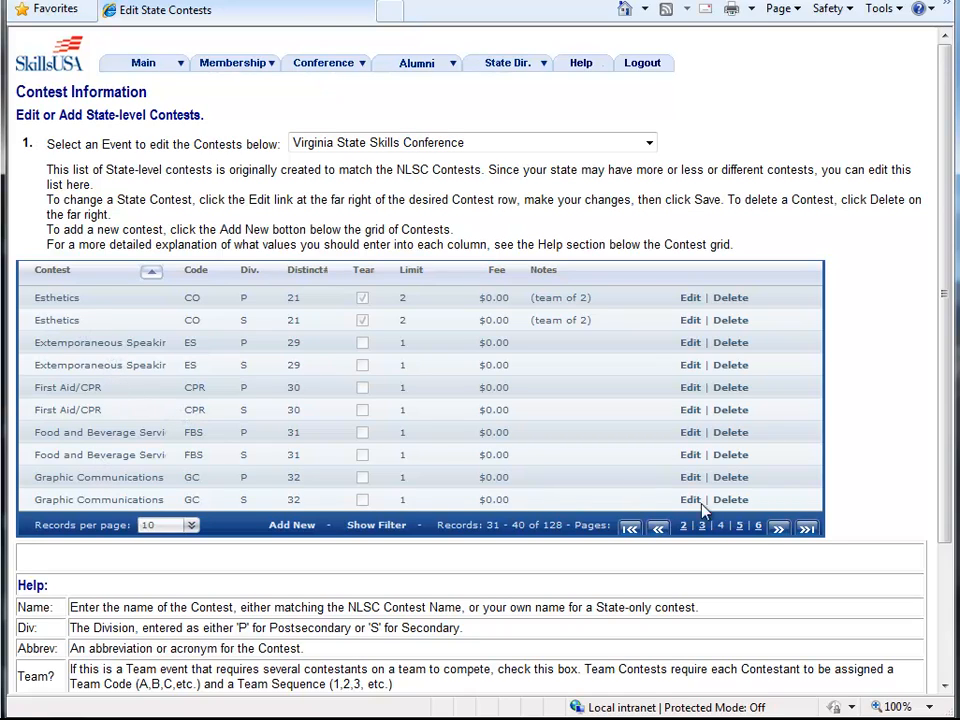
pyautogui.click(779, 529)
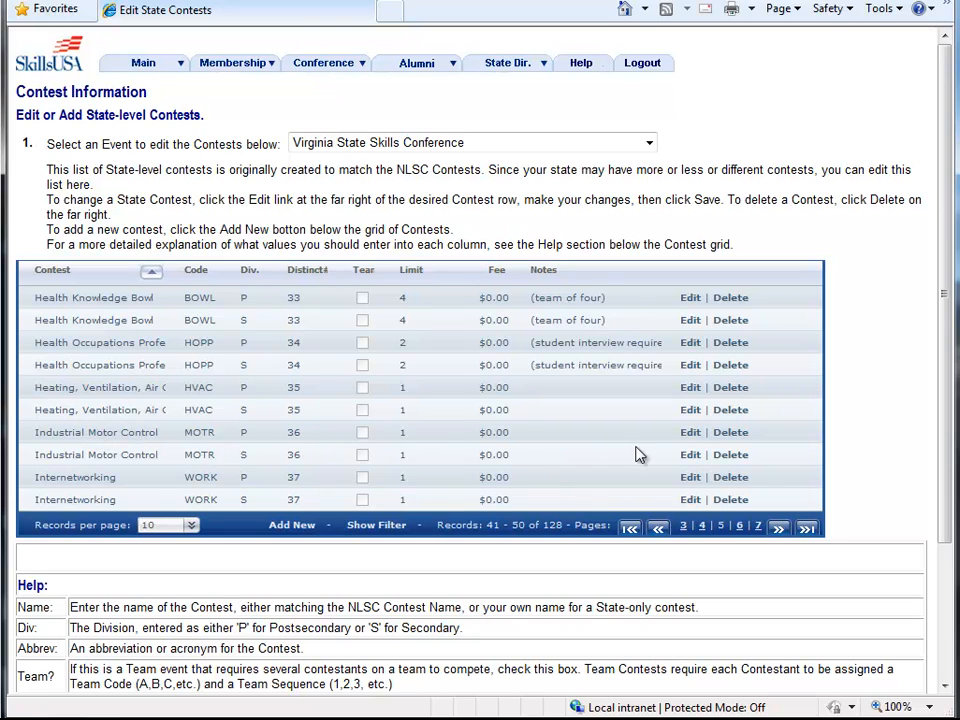
pyautogui.click(690, 432)
pyautogui.moveTo(351, 222); pyautogui.dragTo(169, 224)
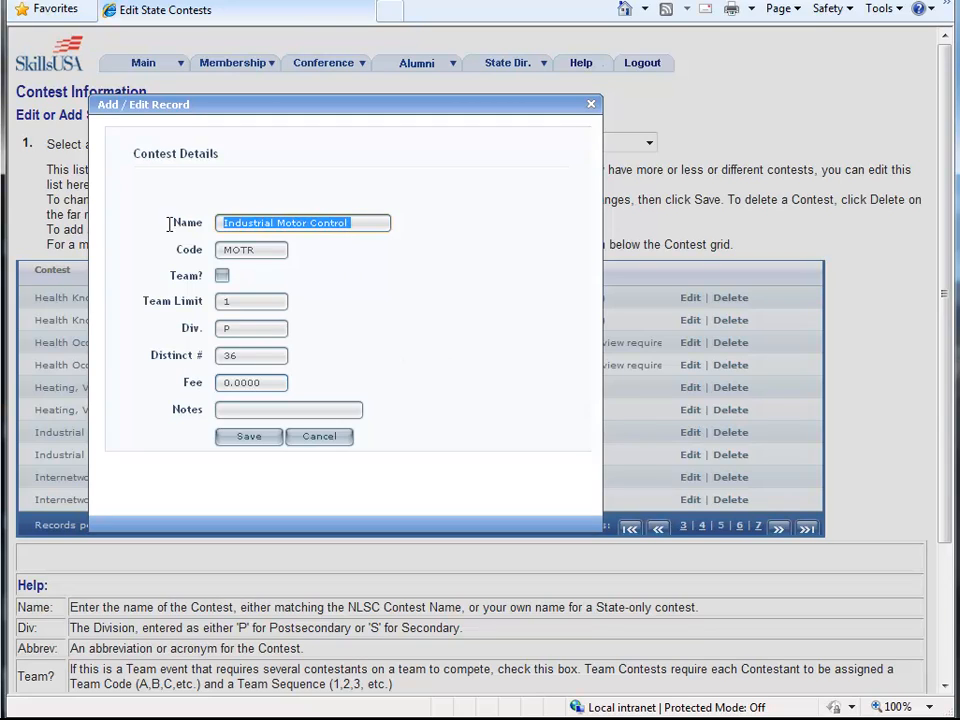
pyautogui.write('Pin')
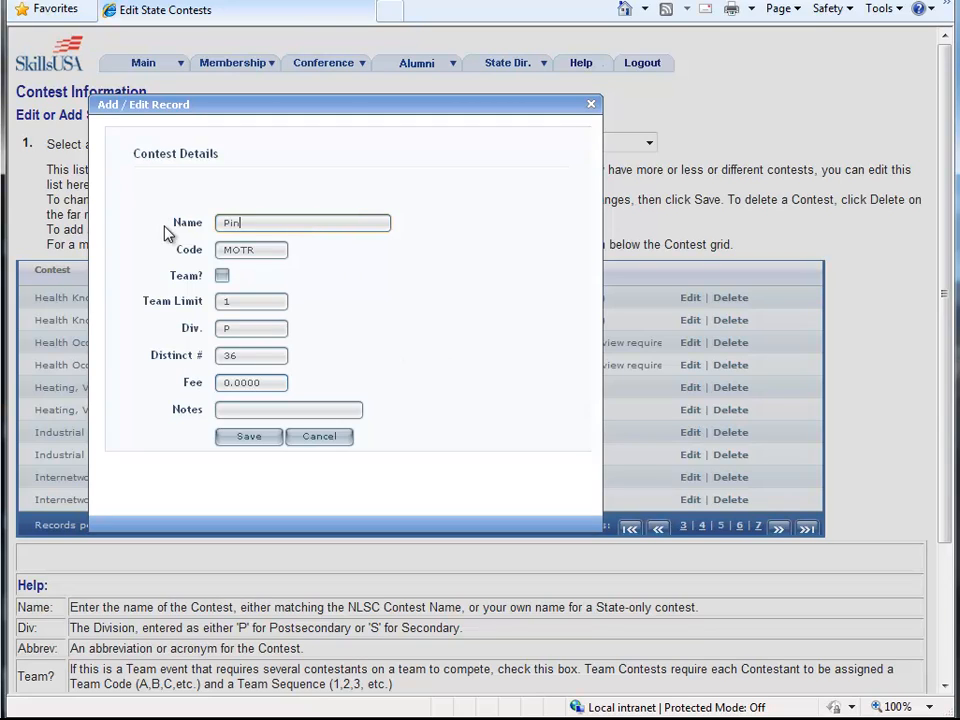
pyautogui.write(' Design')
pyautogui.press('Tab')
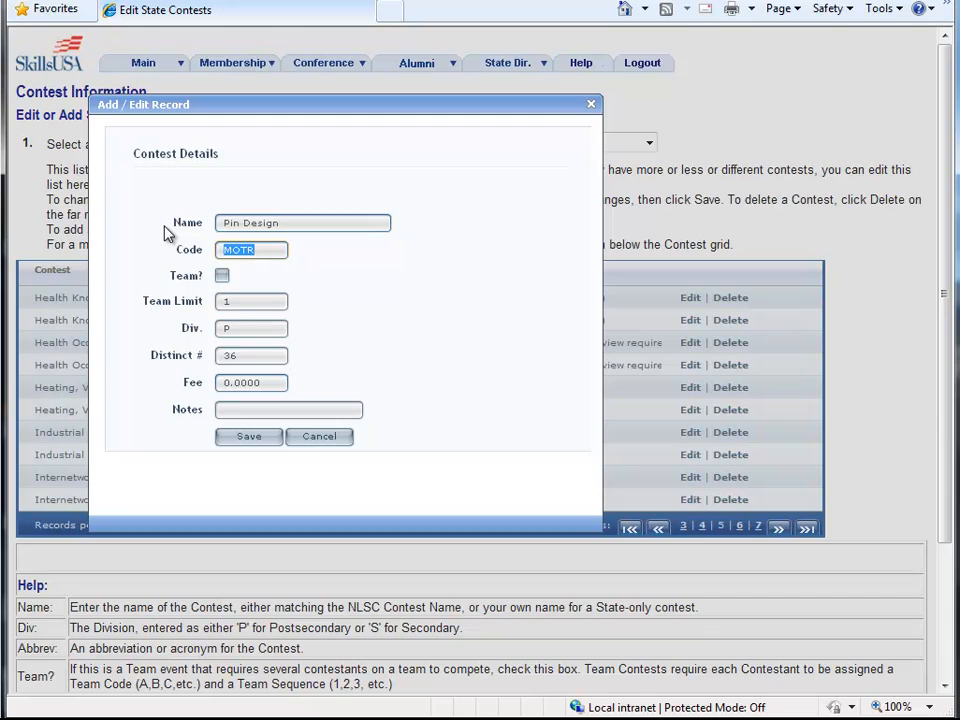
pyautogui.write('PDS')
pyautogui.press('Tab')
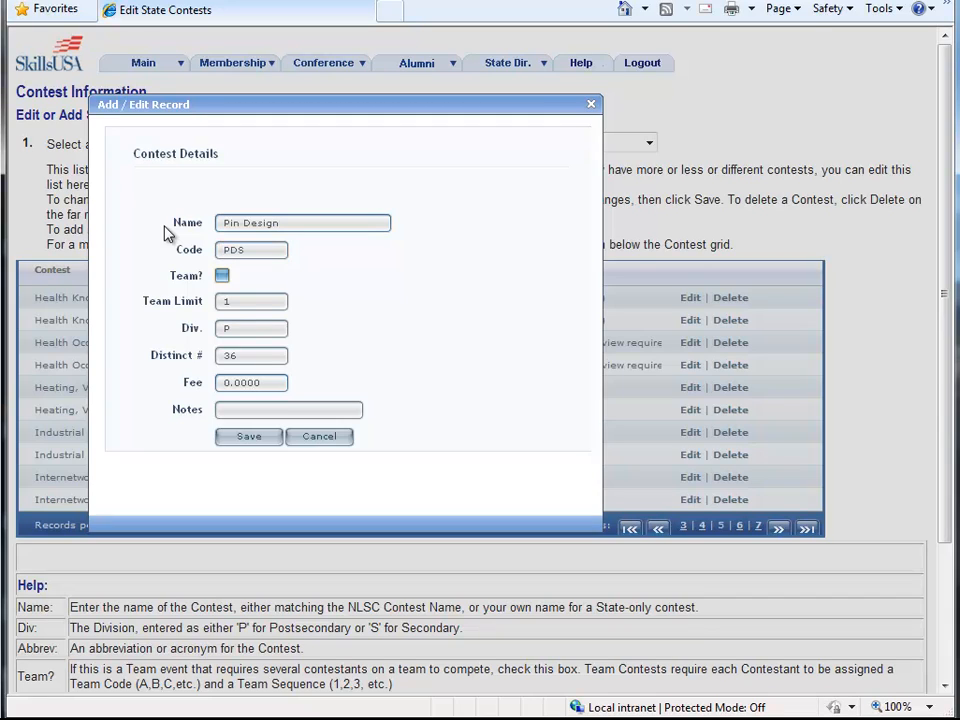
pyautogui.click(240, 440)
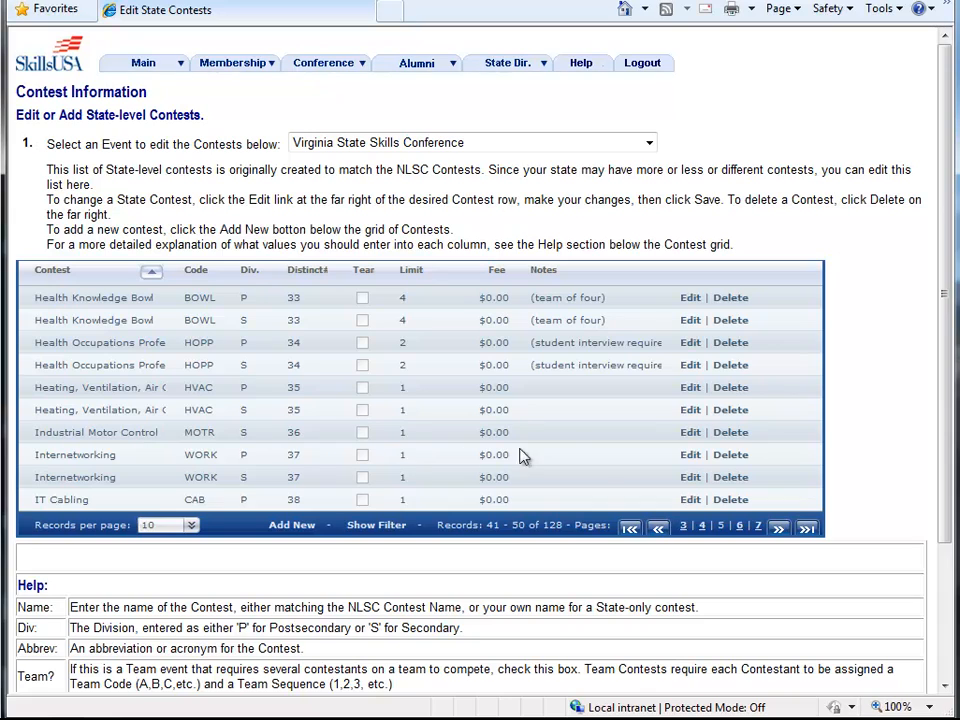
# - Rename the division S Industrial Motor Control contest as Pin Design with code PDS, and save the record
pyautogui.click(690, 433)
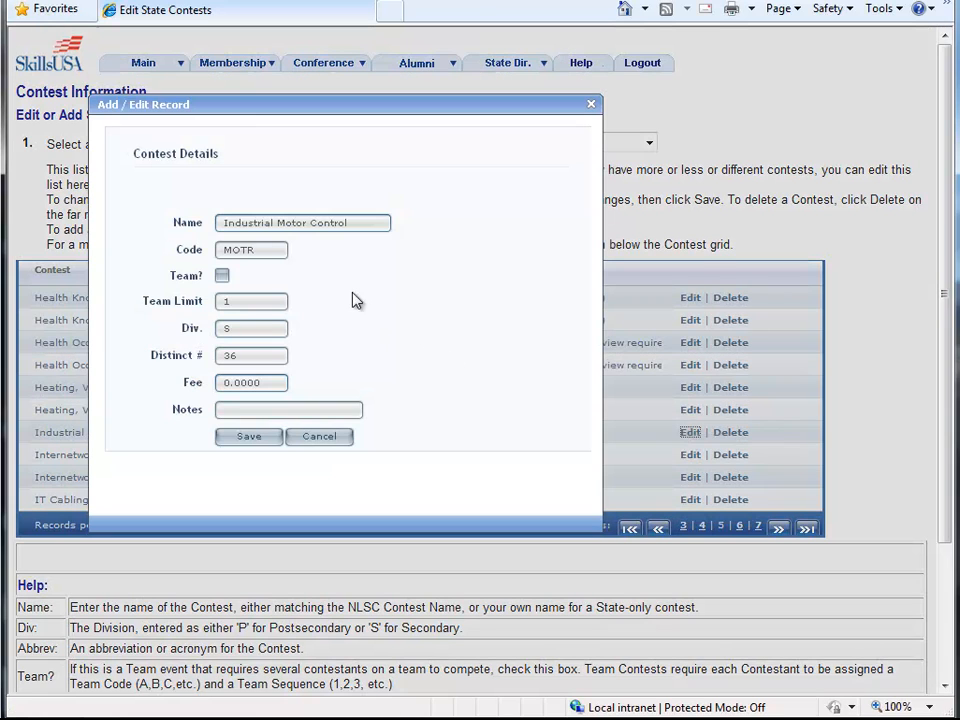
pyautogui.moveTo(358, 224); pyautogui.dragTo(120, 218)
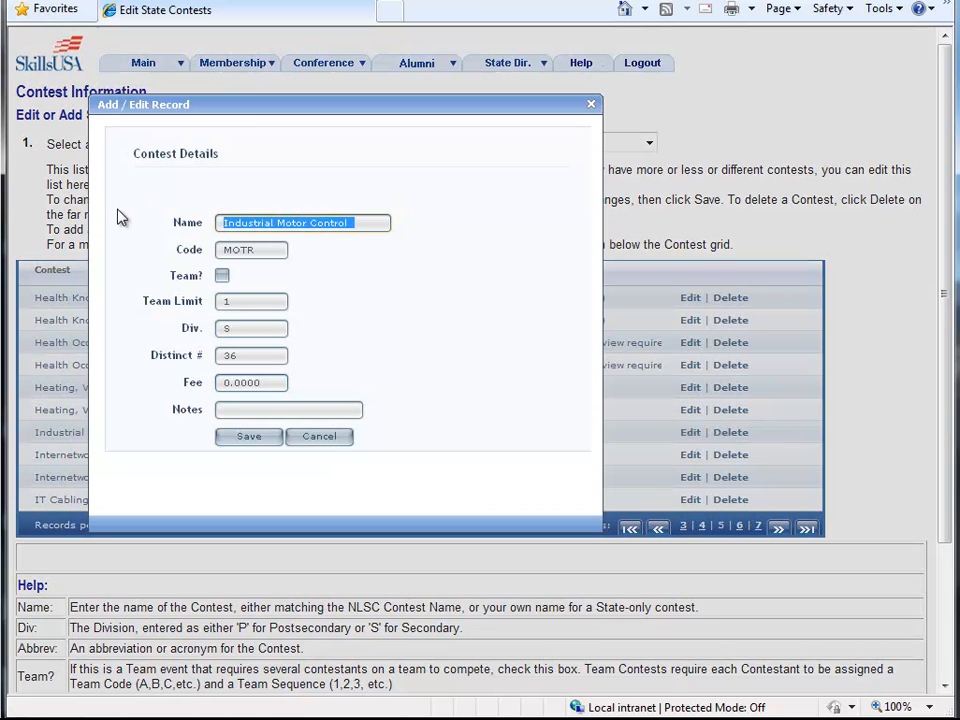
pyautogui.write('Pin Design')
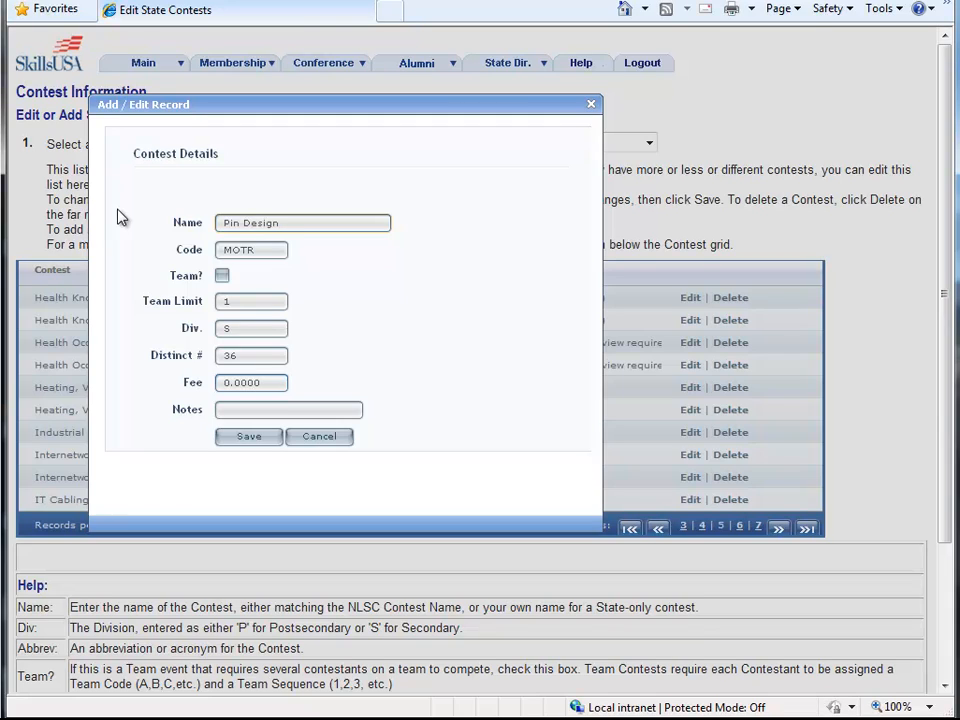
pyautogui.press('Tab')
pyautogui.write('PDS')
pyautogui.press('Tab')
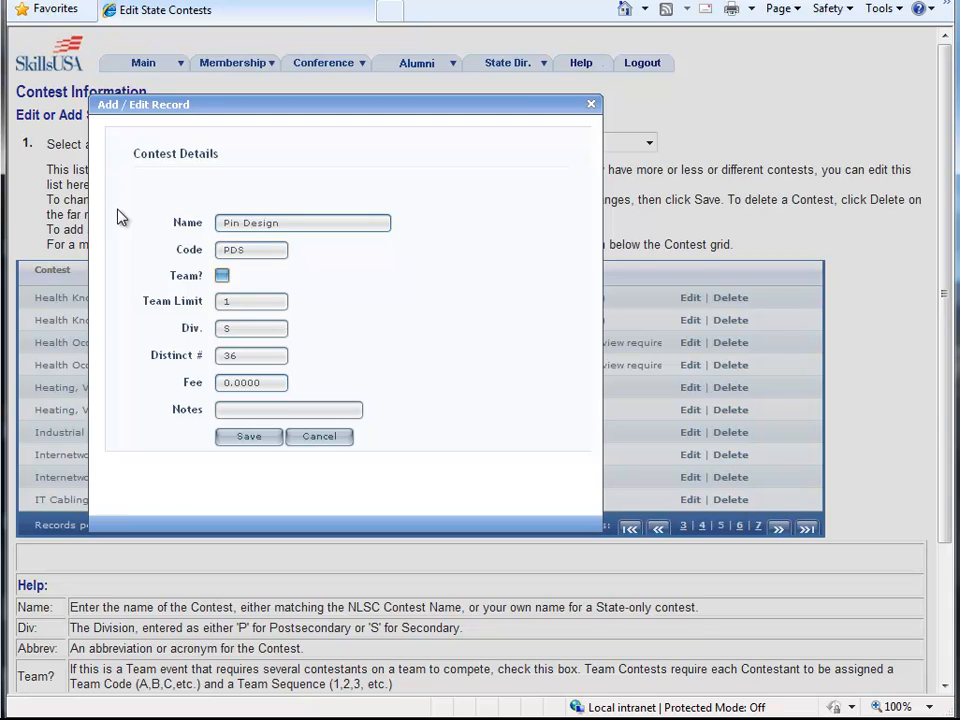
pyautogui.click(255, 439)
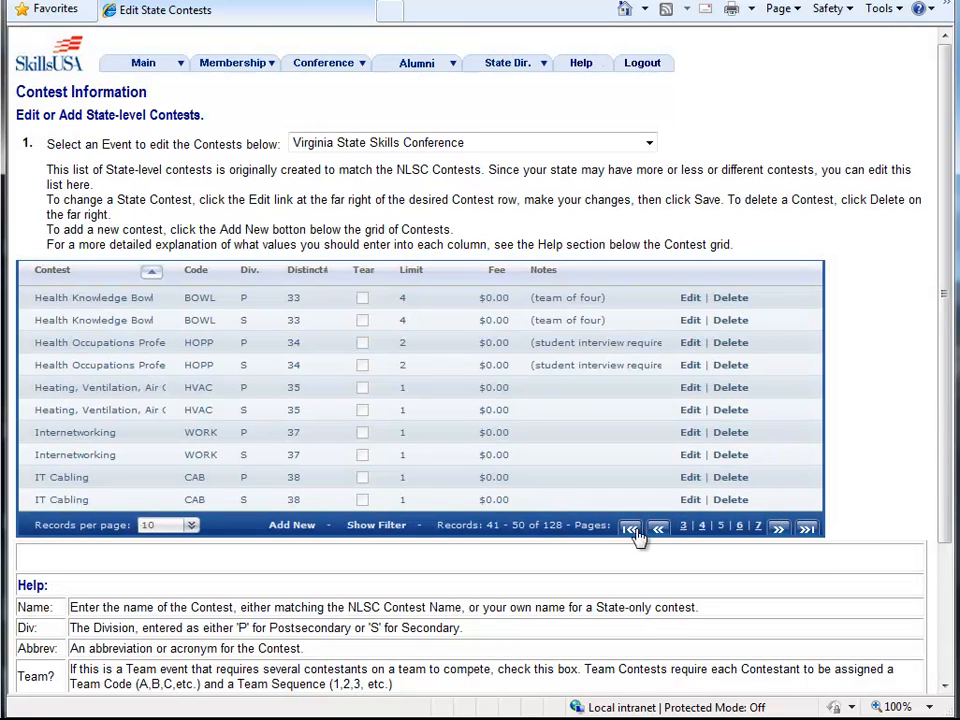
# - Add a new contest record named Pledge of America with the code PS
pyautogui.click(778, 530)
pyautogui.click(780, 532)
pyautogui.click(780, 532)
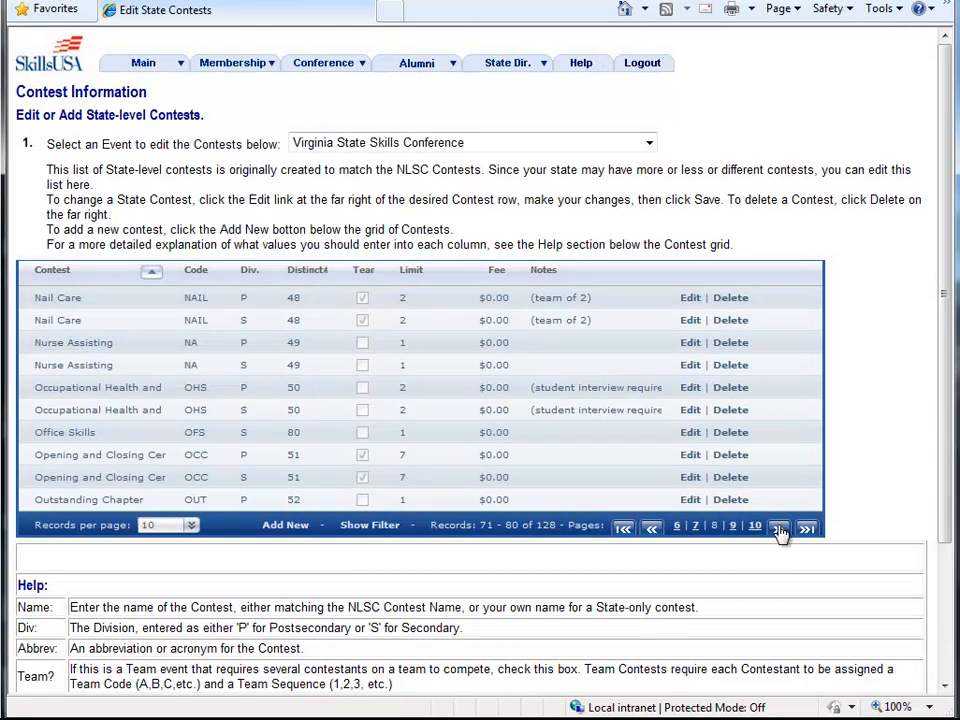
pyautogui.click(780, 532)
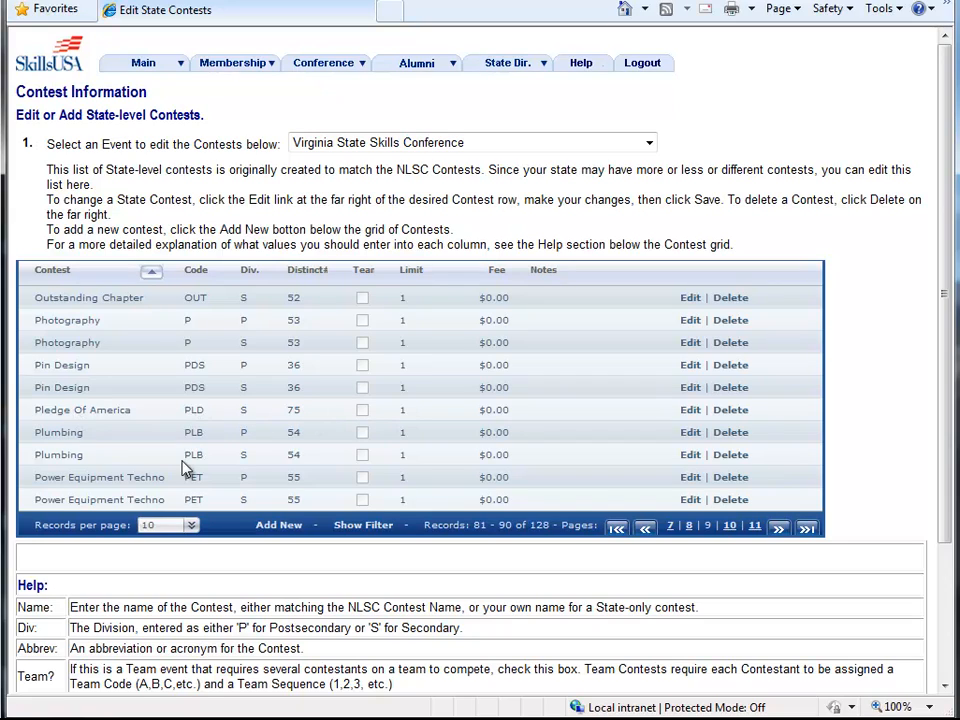
pyautogui.click(280, 527)
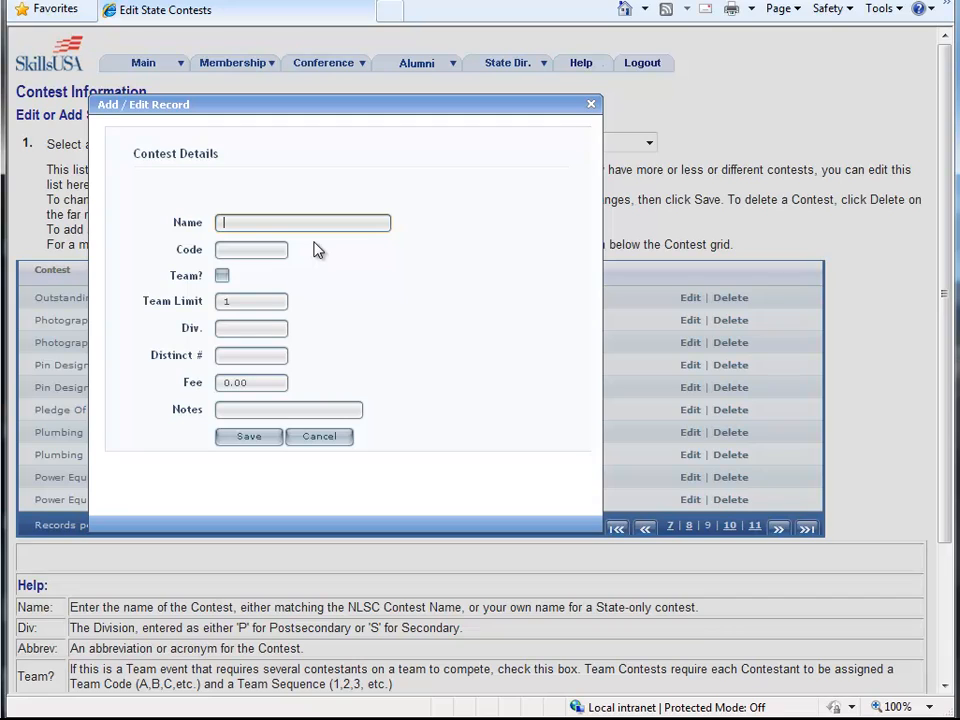
pyautogui.write('Pledge of America')
pyautogui.press('Tab')
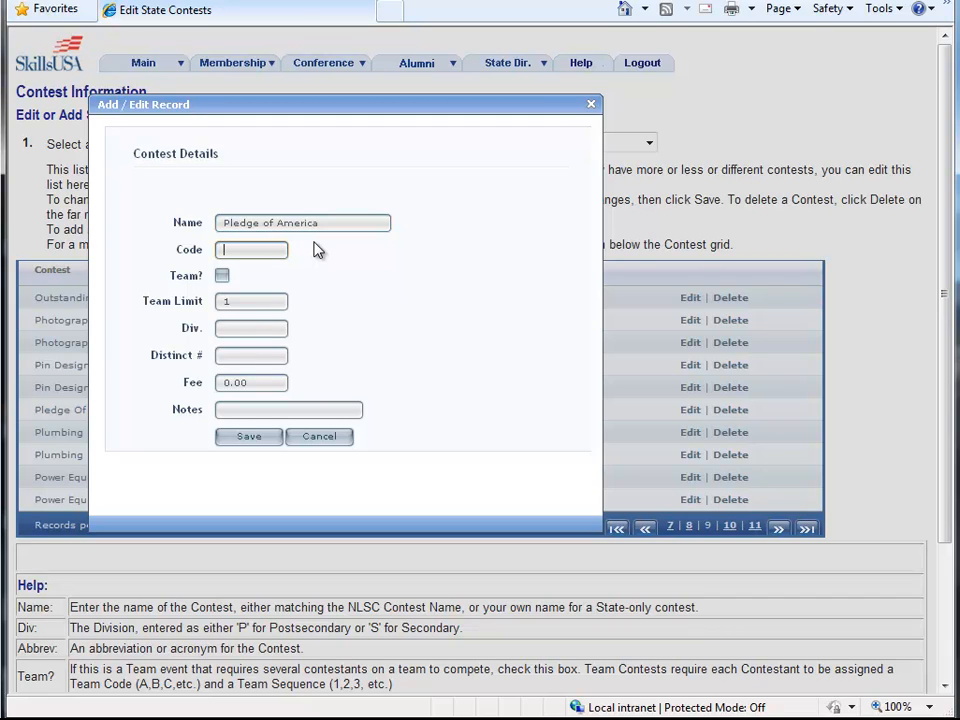
pyautogui.write('PS')
pyautogui.press('Tab')
pyautogui.press('Tab')
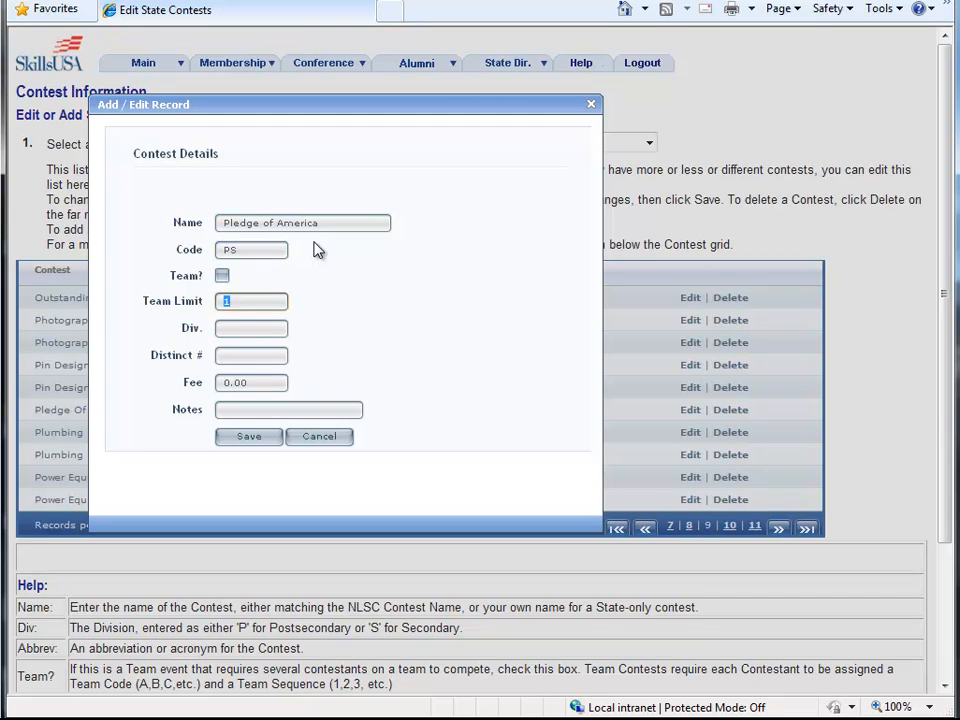
# - Set the new Pledge of America contest's division to P and distinct number to 75, and save it
pyautogui.click(257, 328)
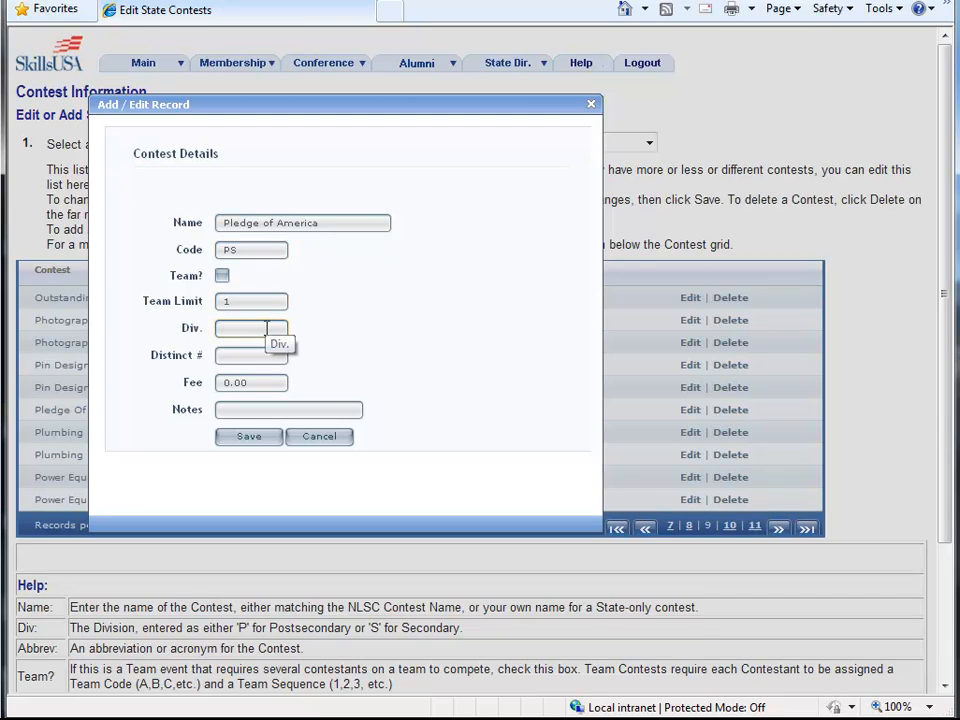
pyautogui.write('P')
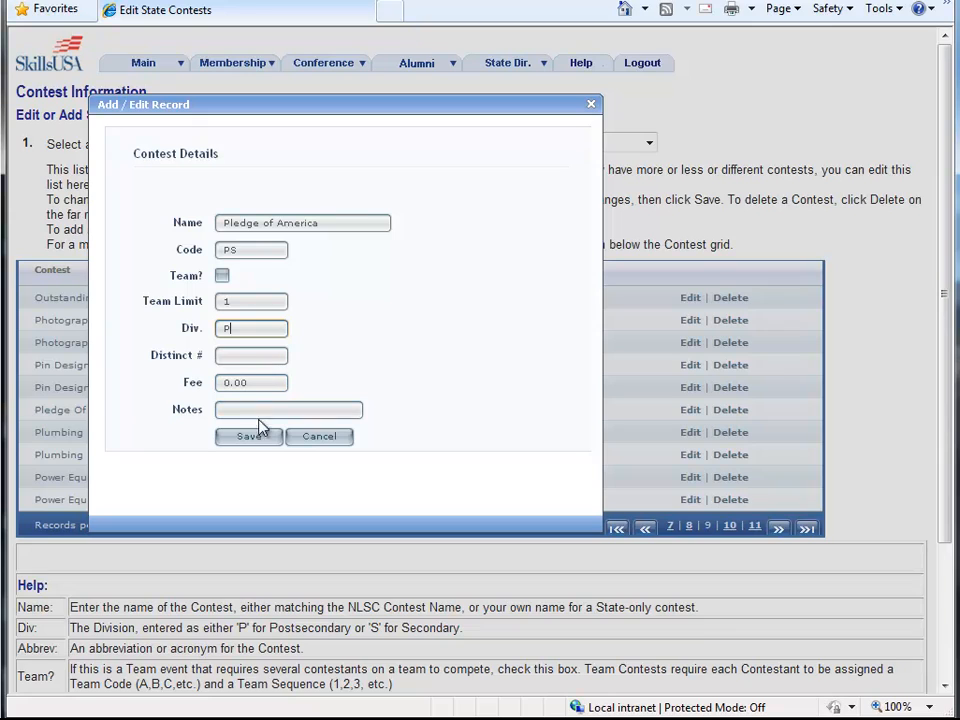
pyautogui.click(261, 356)
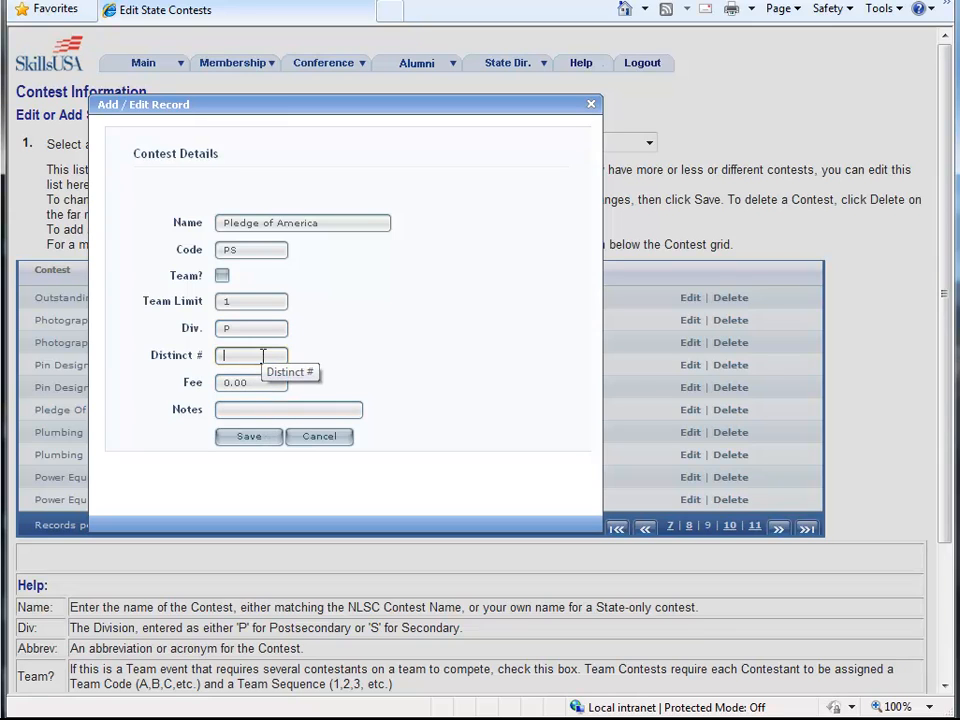
pyautogui.write('75')
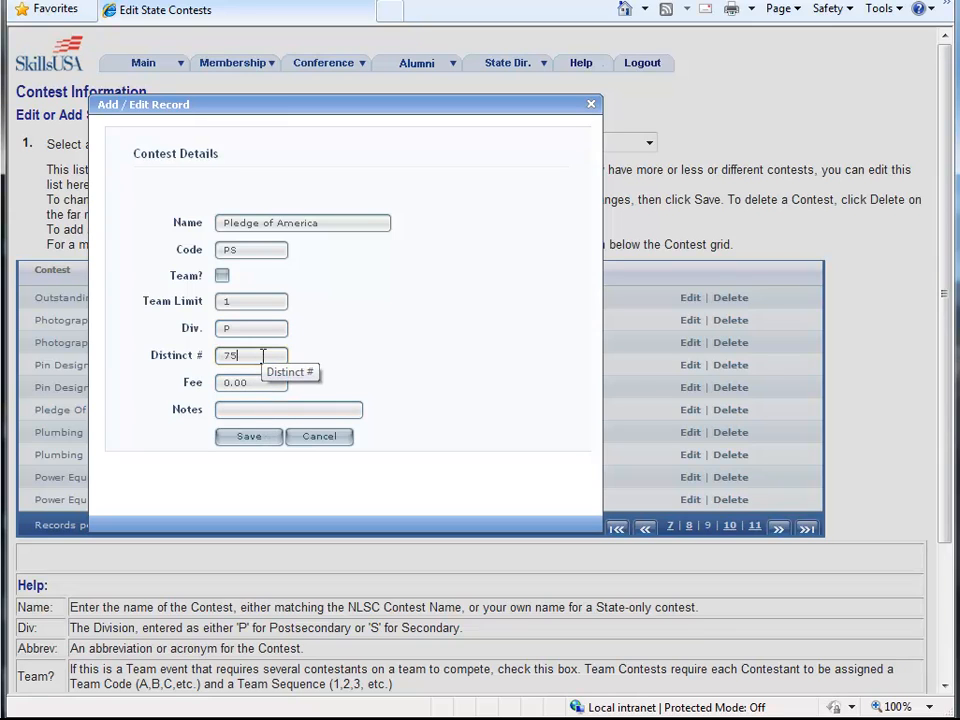
pyautogui.click(249, 436)
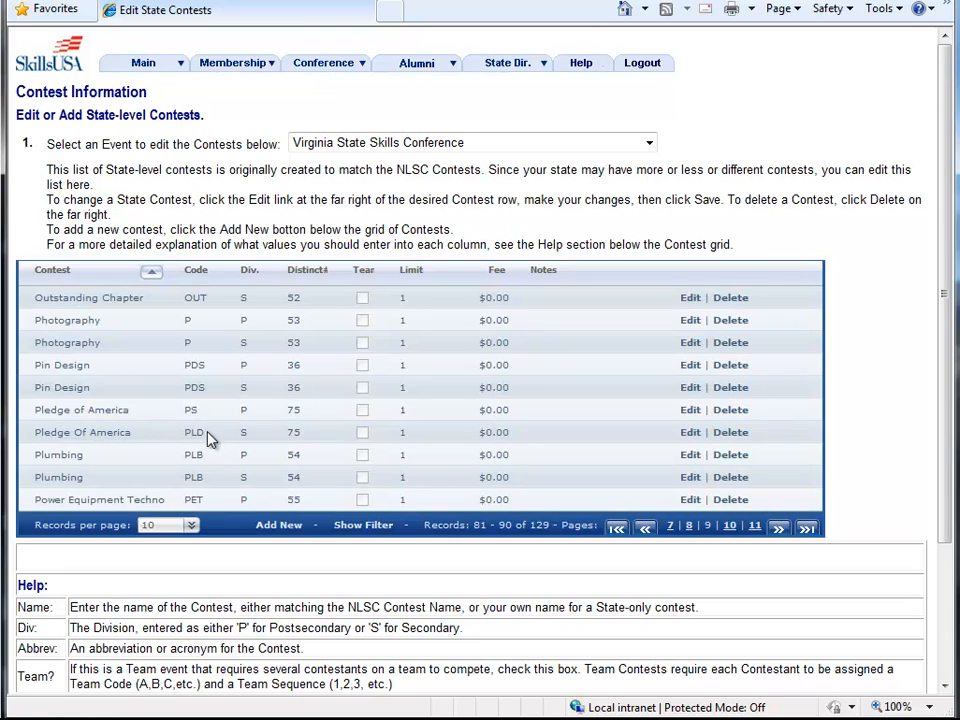
# - Set the division S Pledge Of America contest's code to PS and save the record
pyautogui.click(690, 432)
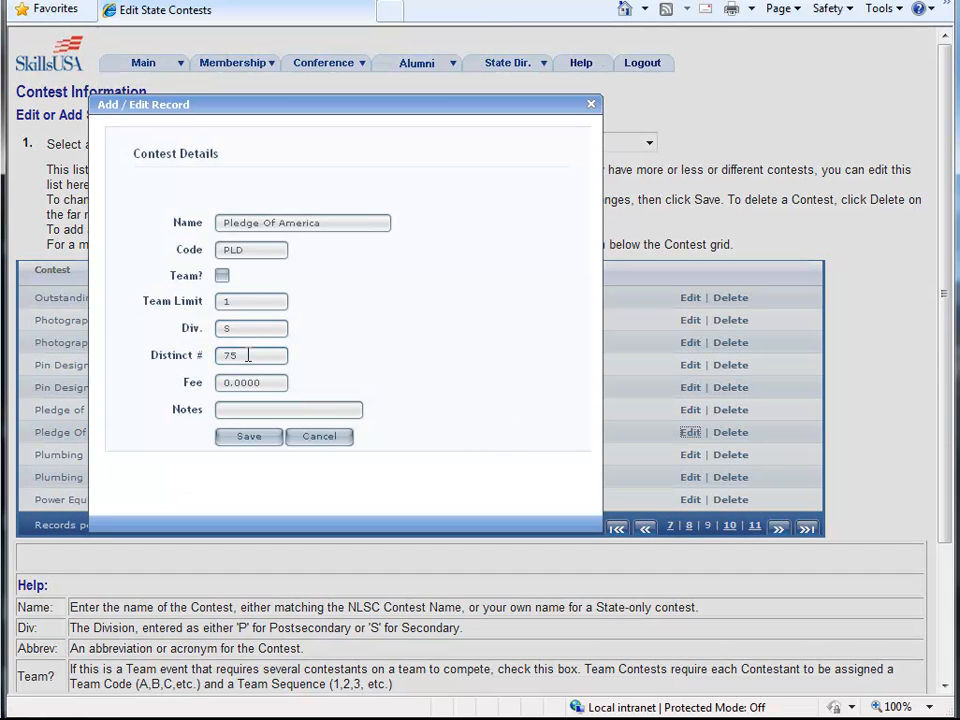
pyautogui.doubleClick(242, 250)
pyautogui.write('PS')
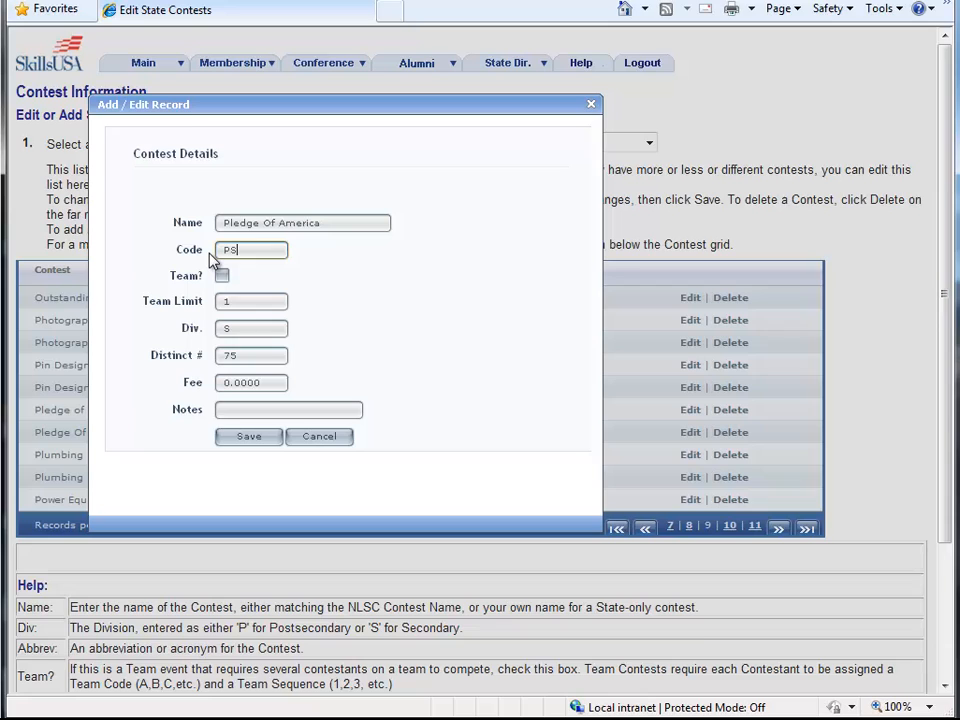
pyautogui.click(247, 438)
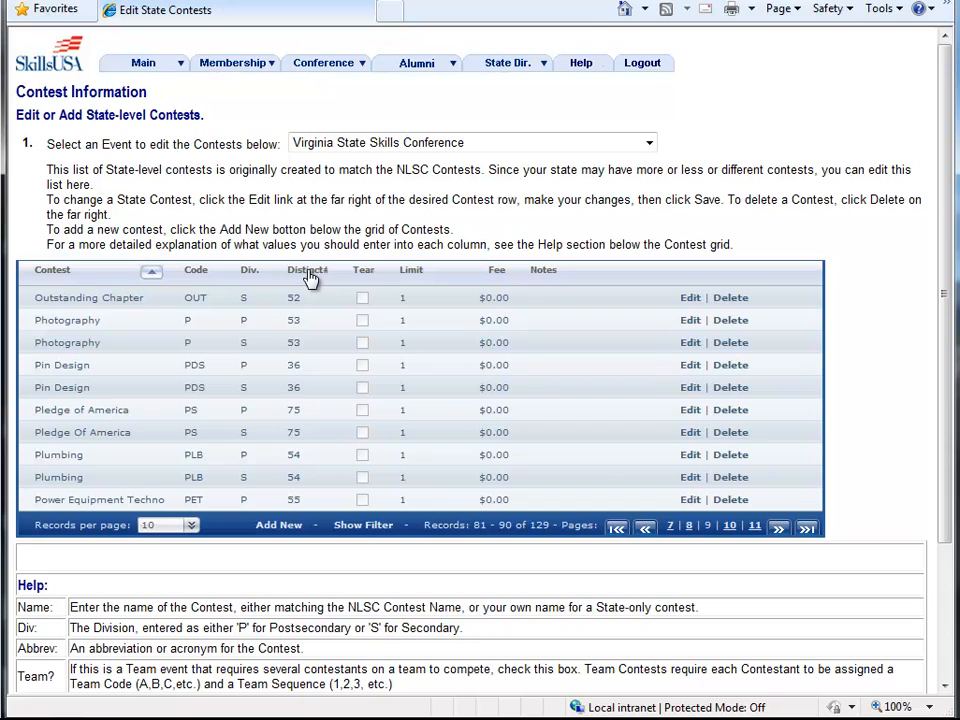
# - Return to the first page of contests and sort the list by distinct number in descending order
pyautogui.click(617, 530)
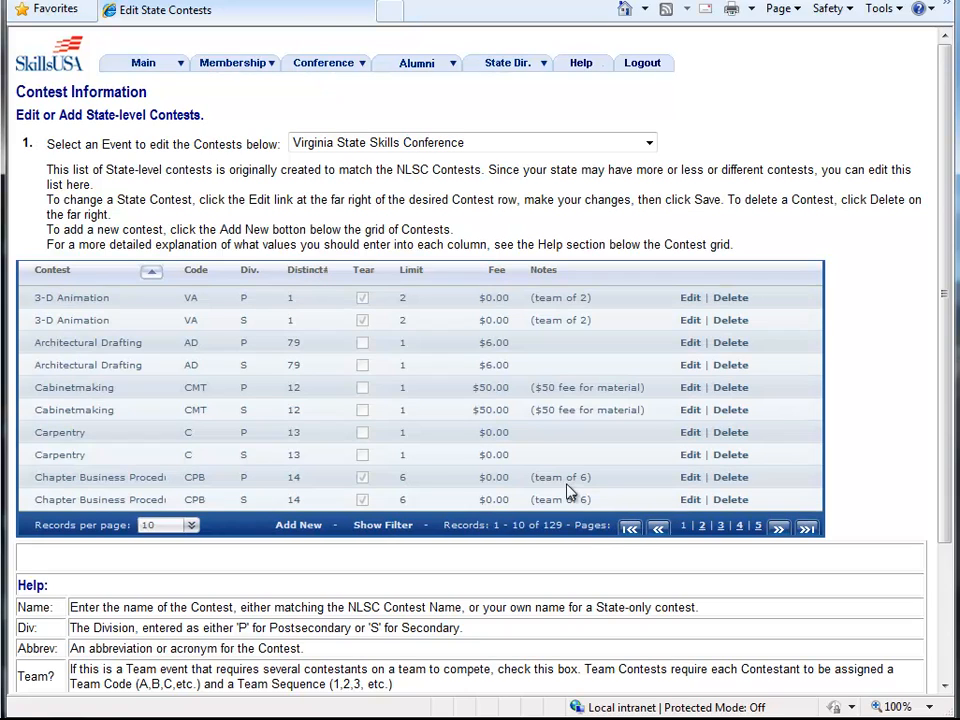
pyautogui.click(307, 270)
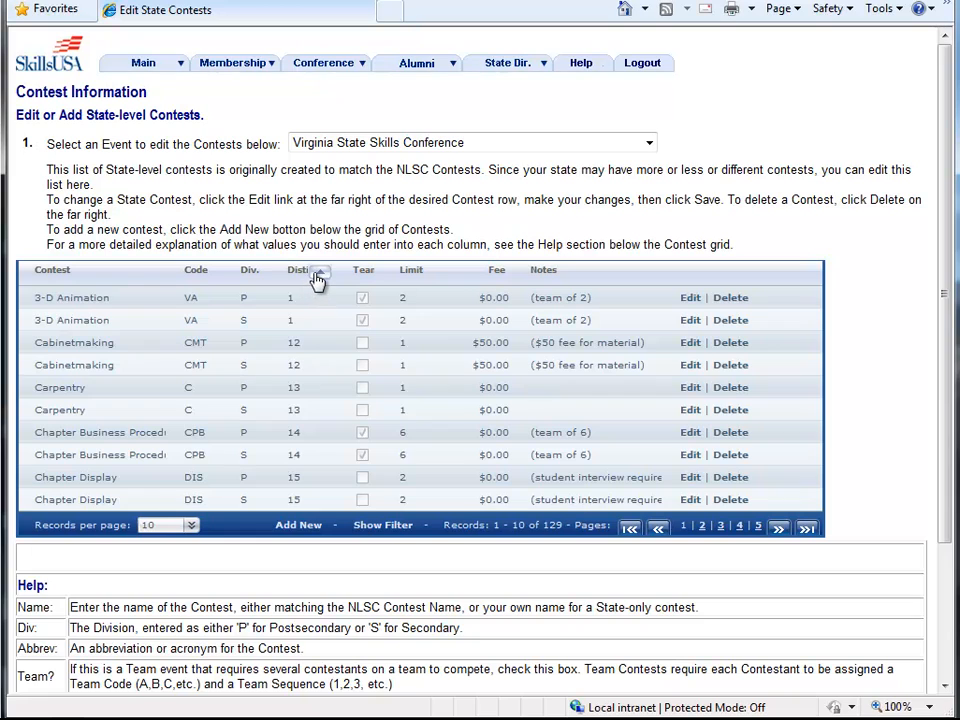
pyautogui.click(317, 274)
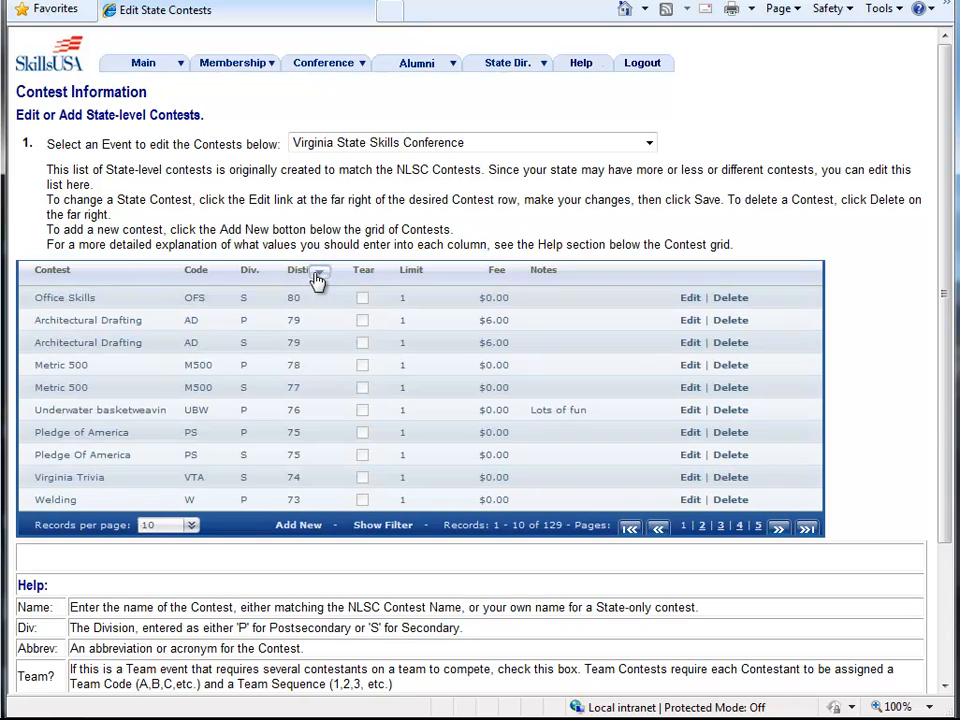
pyautogui.scroll(-3, 75, 300)
pyautogui.scroll(3, 156, 189)
# - Delete the division S Office Skills contest and sort the list by contest name
pyautogui.click(729, 299)
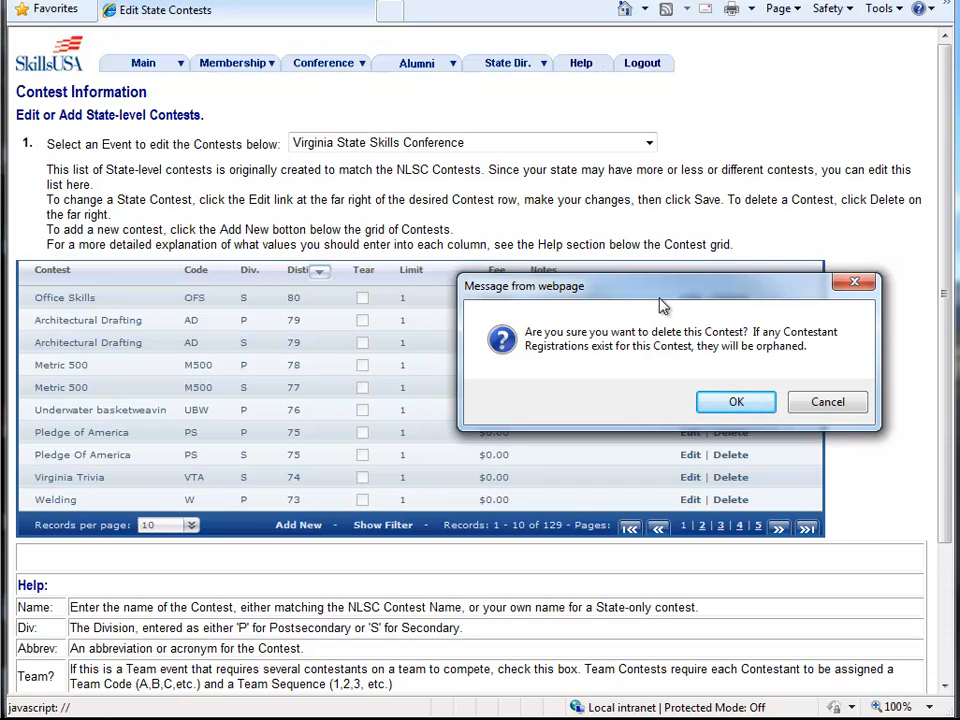
pyautogui.click(736, 403)
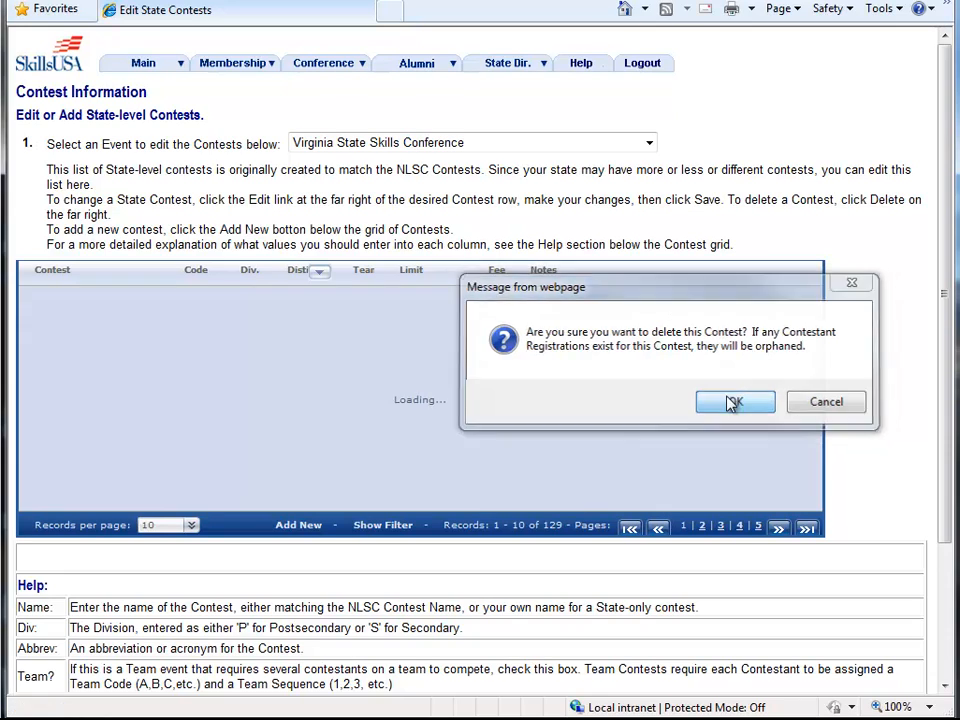
pyautogui.click(46, 275)
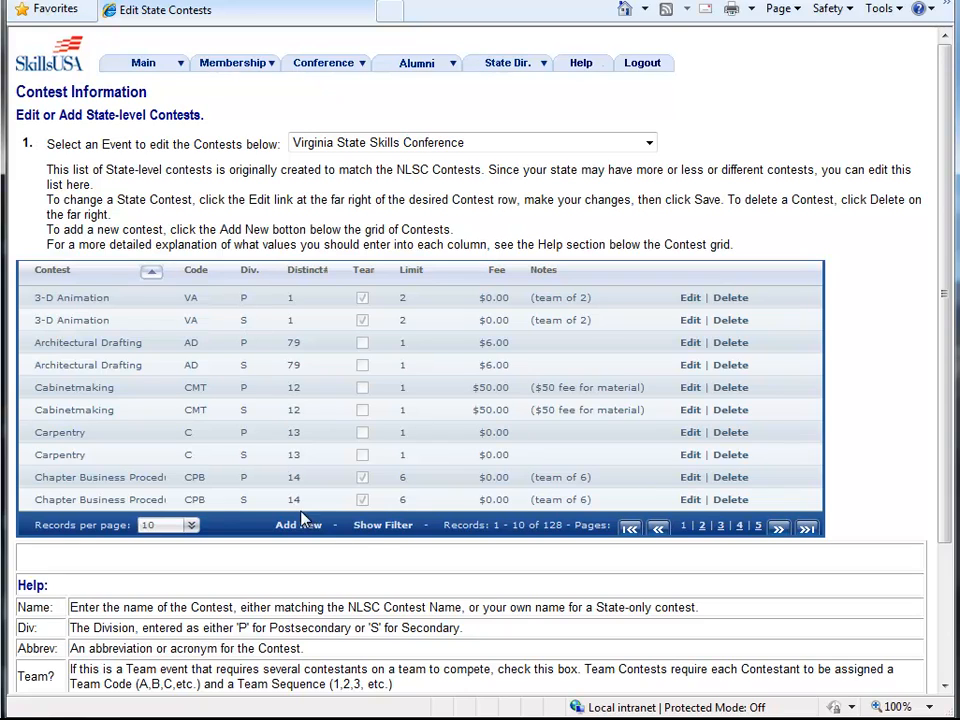
# - Filter the contest list to show only contests whose name starts with "Pin"
pyautogui.click(372, 527)
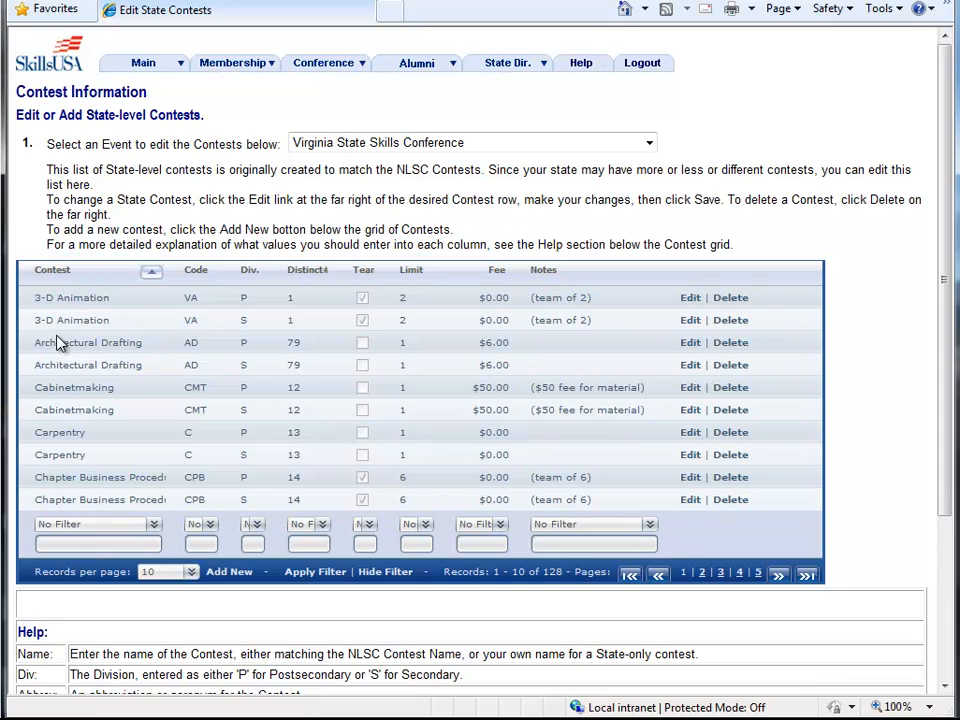
pyautogui.click(87, 545)
pyautogui.click(155, 527)
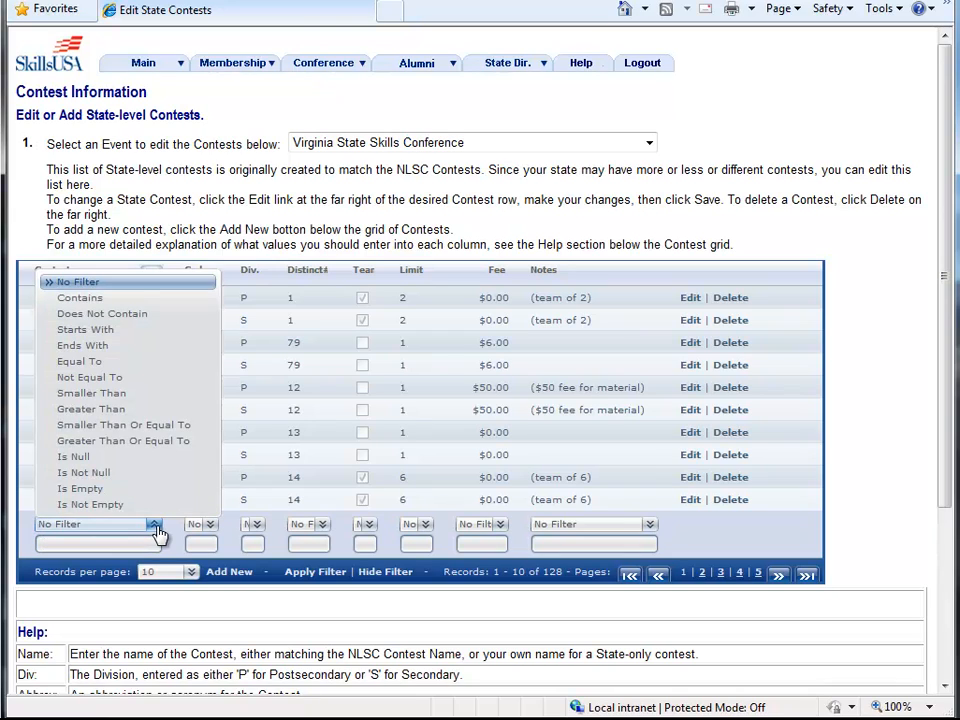
pyautogui.click(135, 330)
pyautogui.click(107, 541)
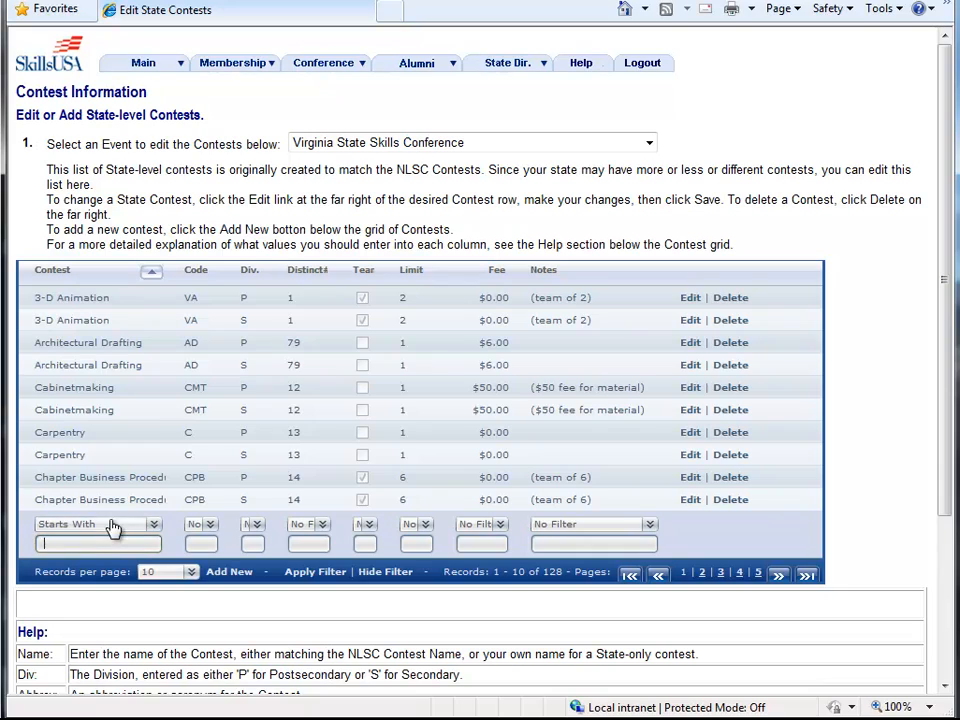
pyautogui.write('Pin')
pyautogui.click(316, 572)
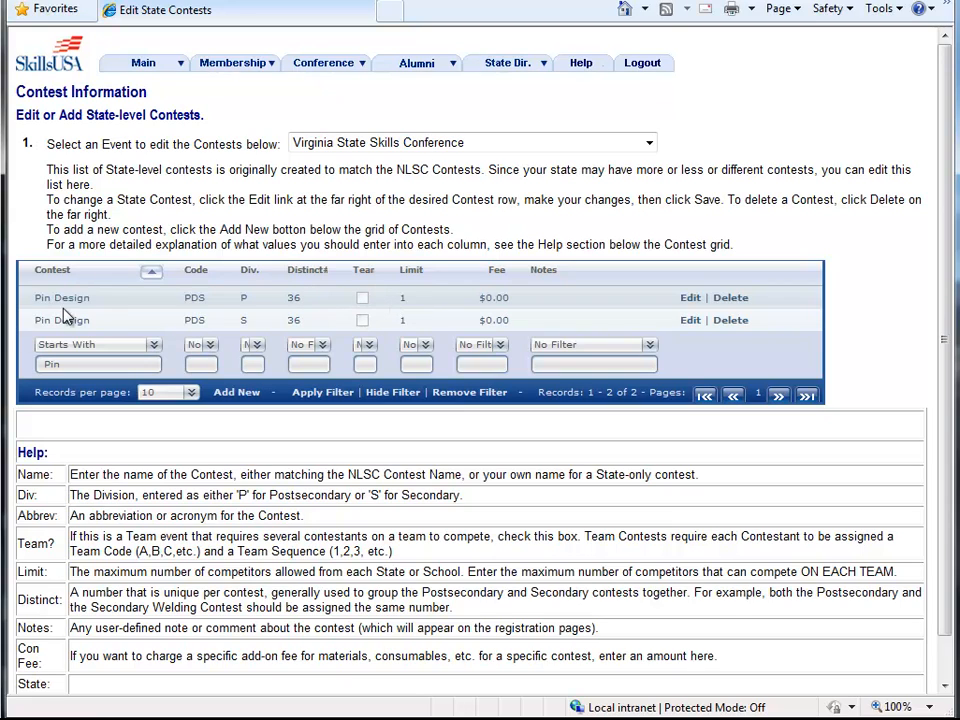
# - Mark the division P Pin Design contest as a team event with a team limit of 3, and save it
pyautogui.click(690, 298)
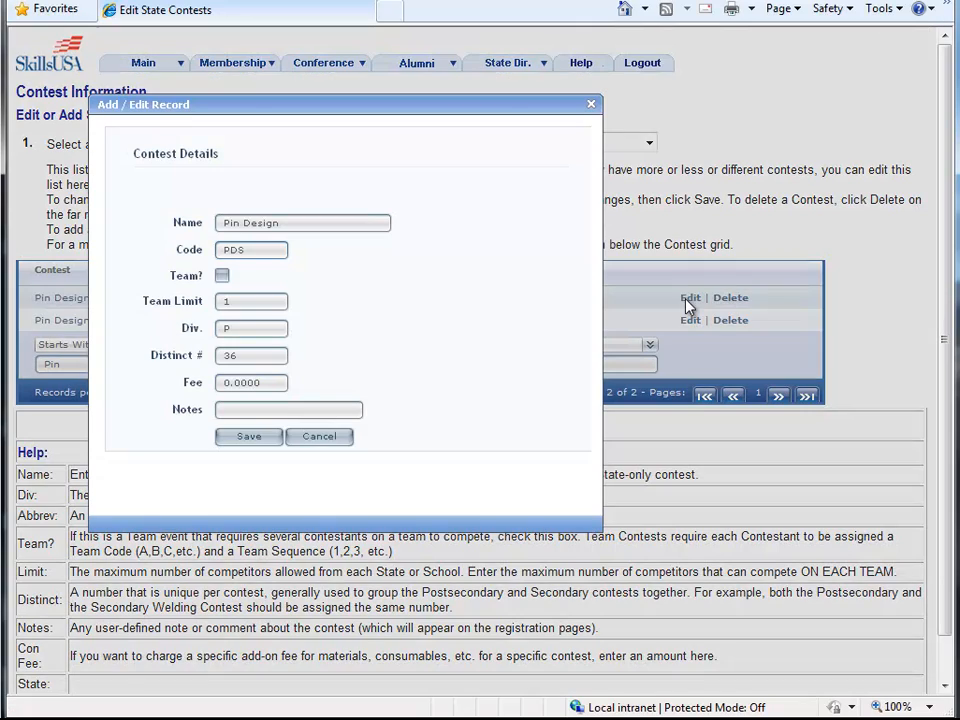
pyautogui.click(223, 278)
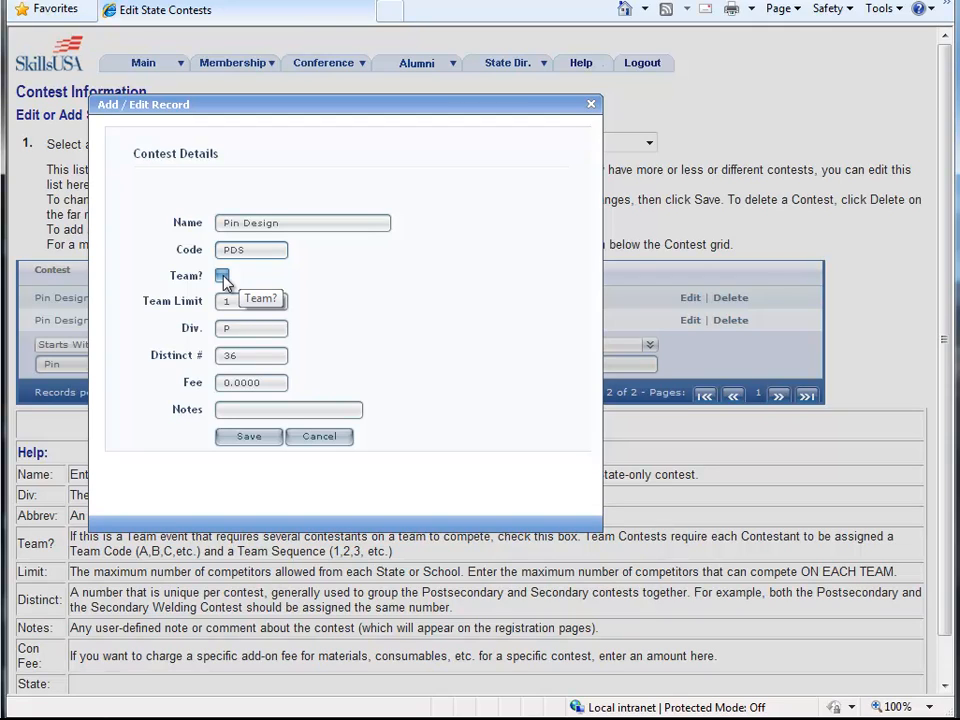
pyautogui.click(222, 277)
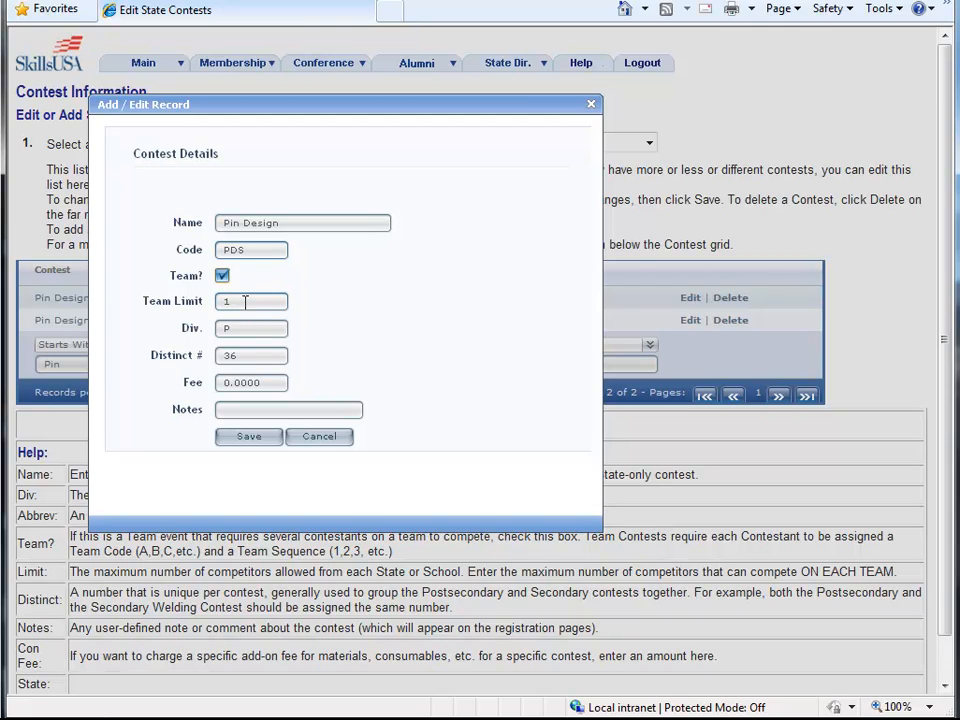
pyautogui.click(245, 302)
pyautogui.press('BackSpace')
pyautogui.write('3')
pyautogui.click(240, 447)
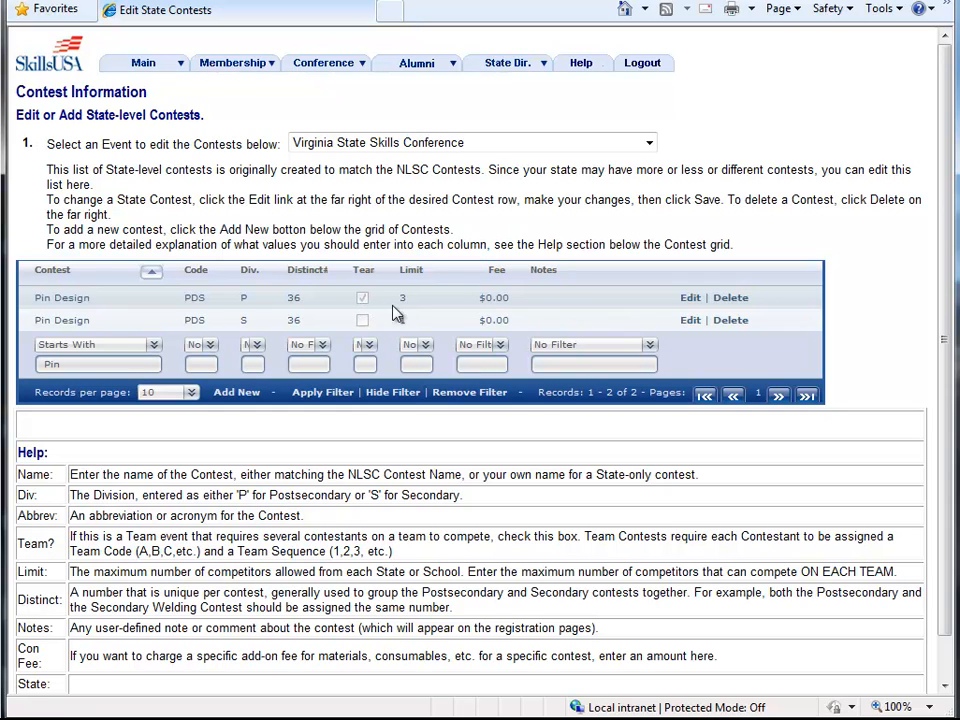
# - Save the division S Pin Design contest as a team event with a team limit of 3, and remove the list filter
pyautogui.click(690, 321)
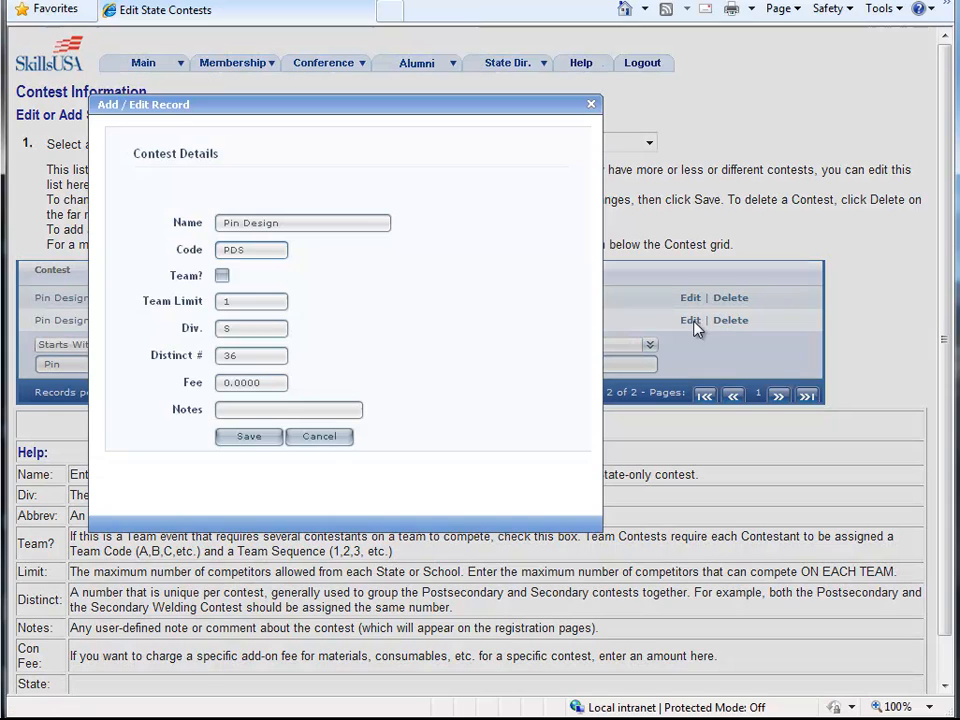
pyautogui.click(222, 275)
pyautogui.doubleClick(225, 302)
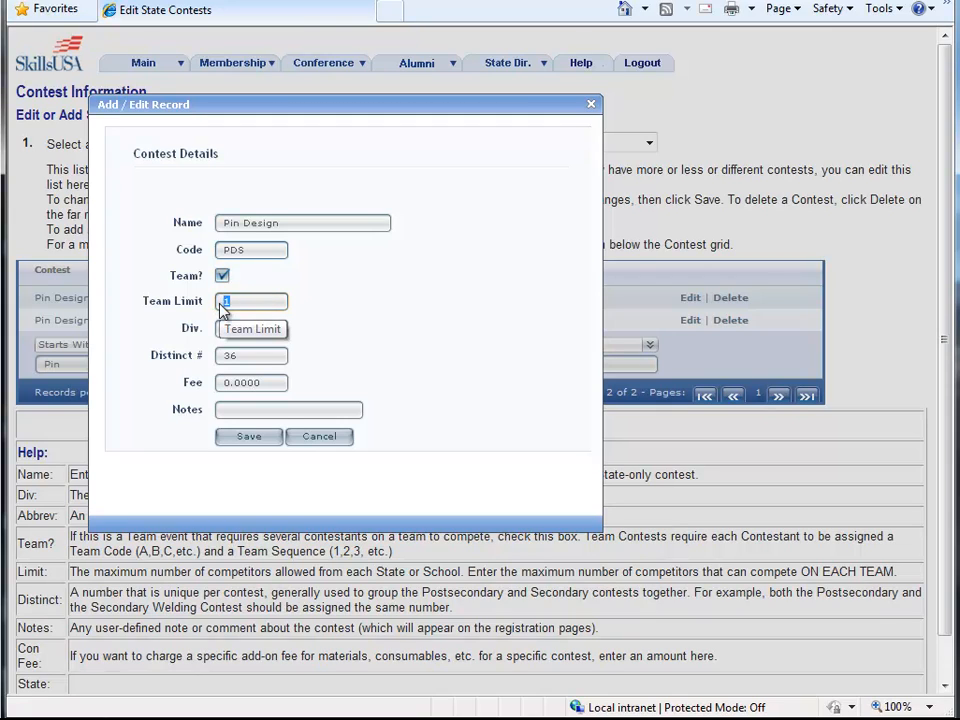
pyautogui.write('3')
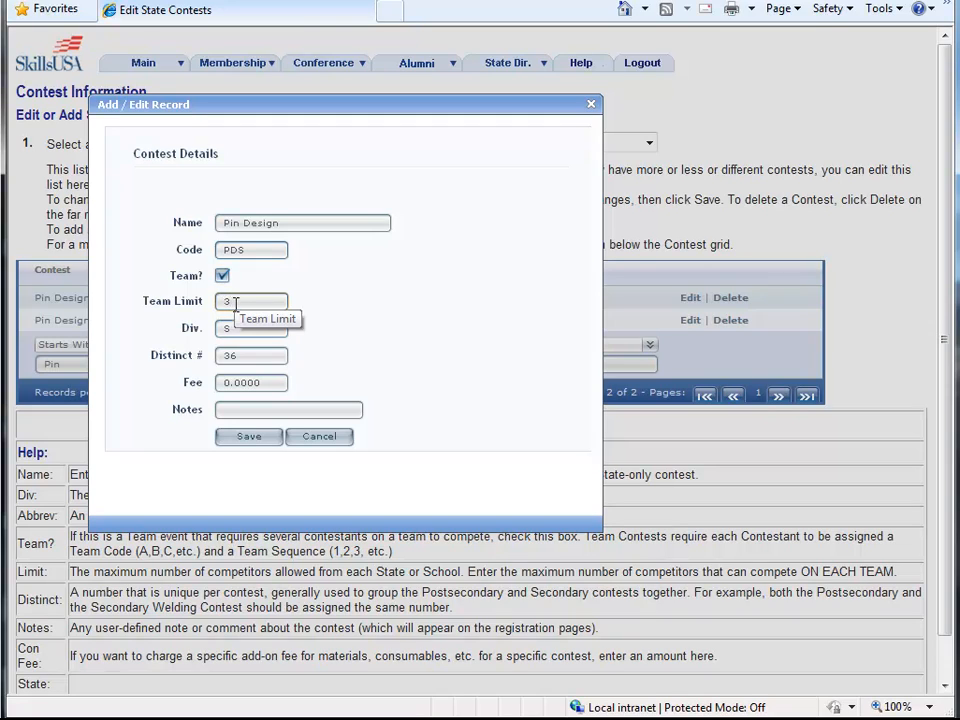
pyautogui.click(278, 438)
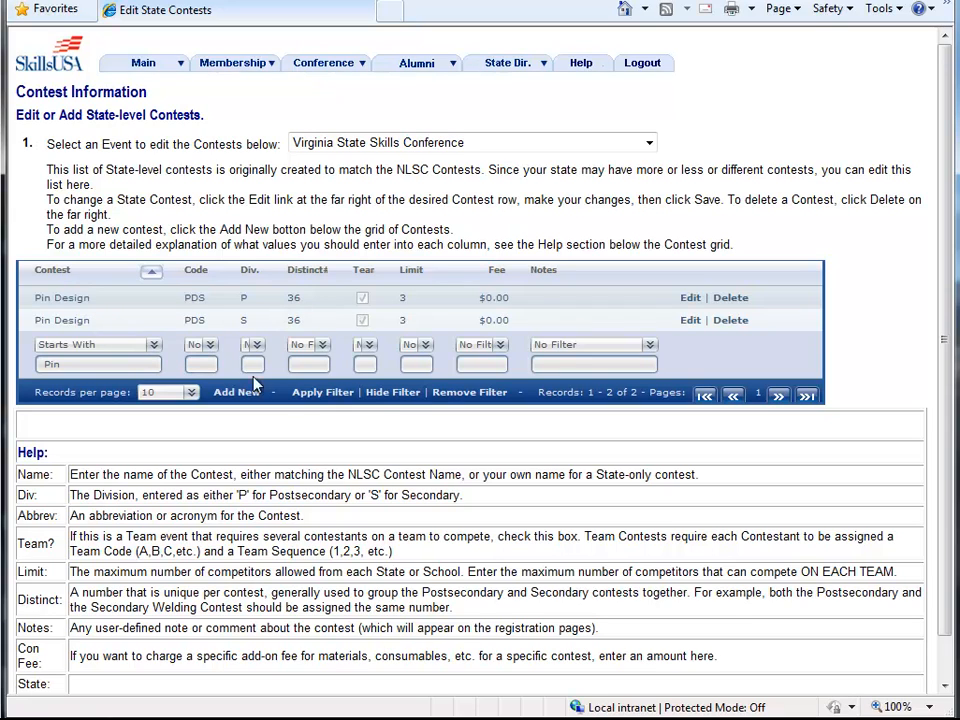
pyautogui.click(450, 393)
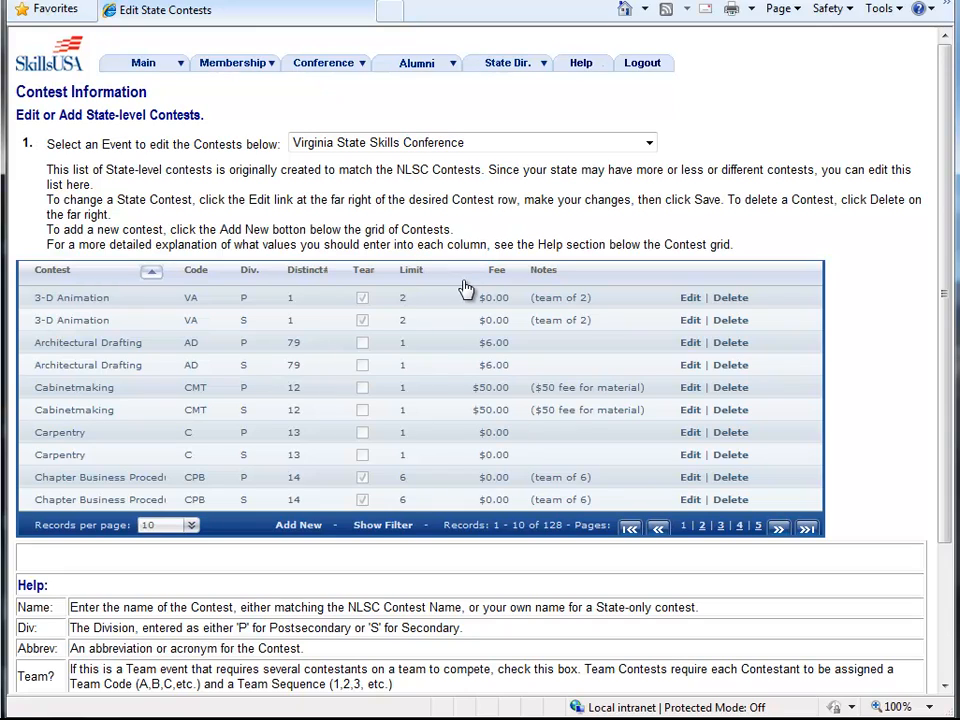
# - Go to the conference registrations and open the first listed registrant's record, the one without a contest or registration type
pyautogui.click(345, 72)
pyautogui.click(345, 83)
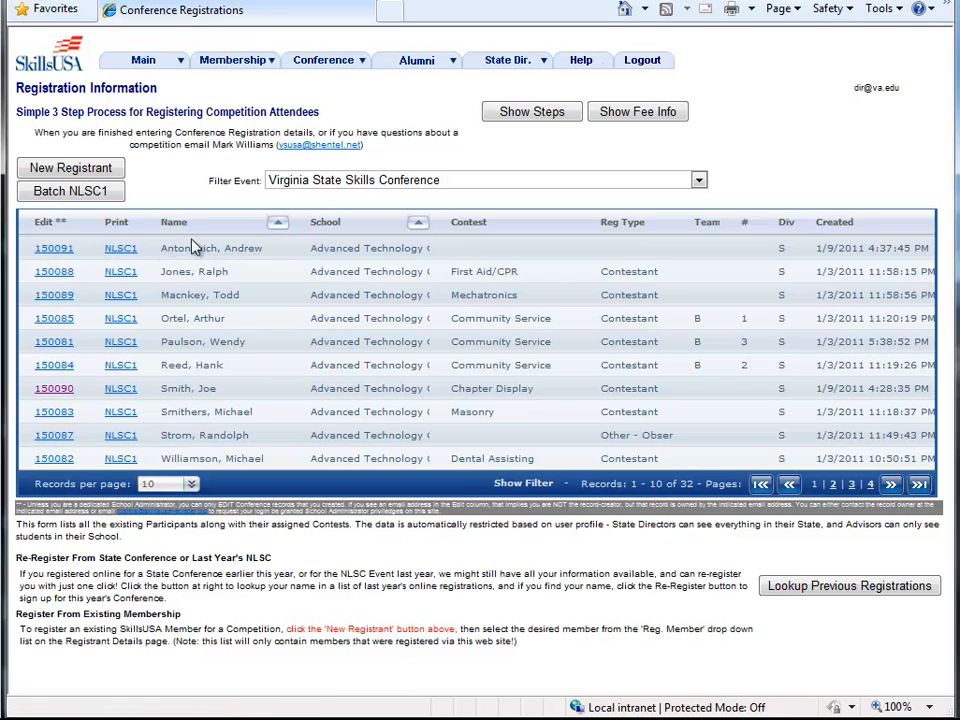
pyautogui.click(45, 255)
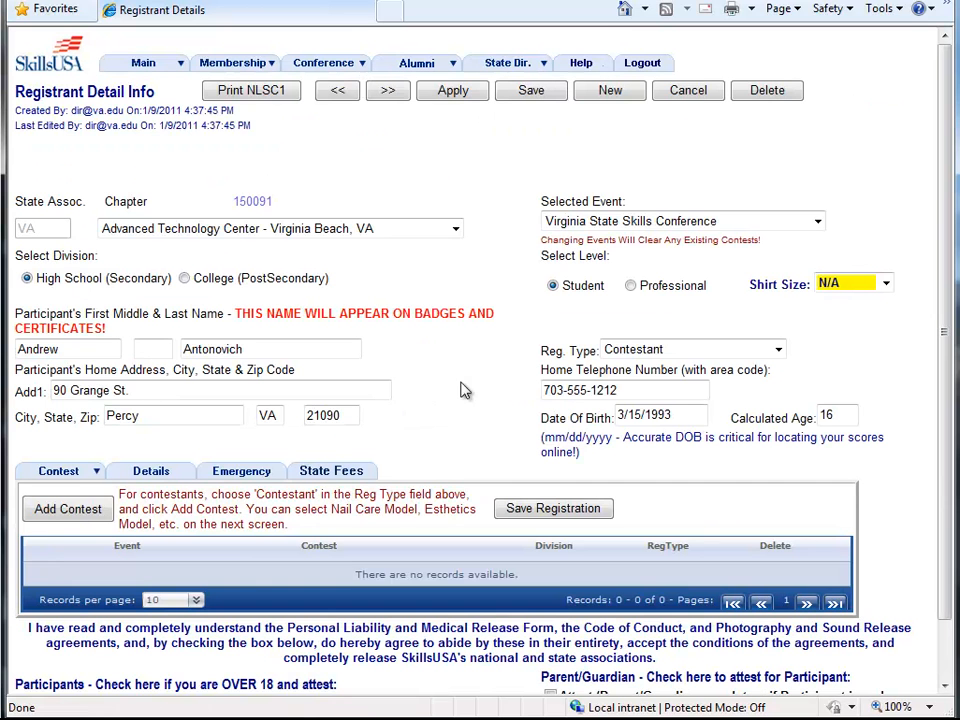
# - Add the Pin Design contest to the registrant's Virginia State Skills Conference registration and save it
pyautogui.click(84, 509)
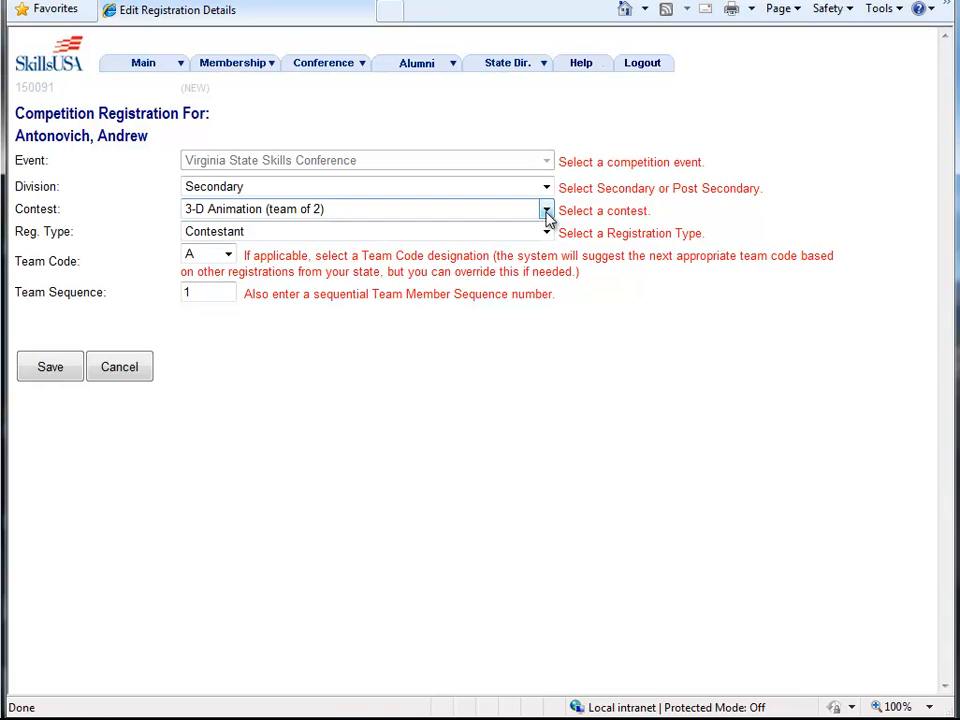
pyautogui.click(548, 212)
pyautogui.moveTo(546, 257); pyautogui.dragTo(551, 396)
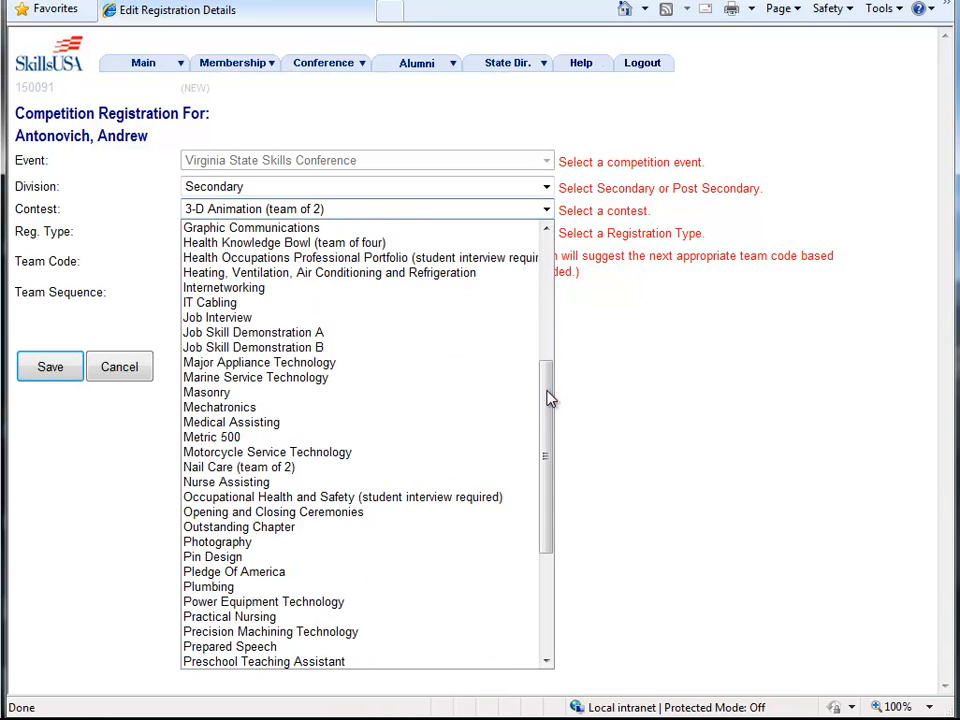
pyautogui.click(307, 563)
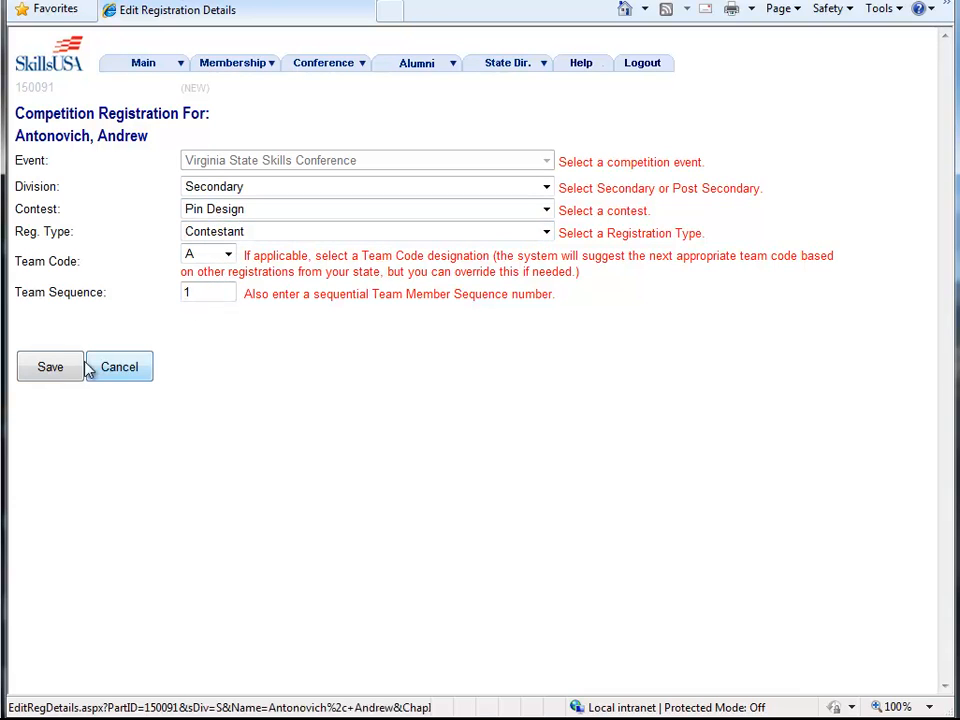
pyautogui.click(50, 367)
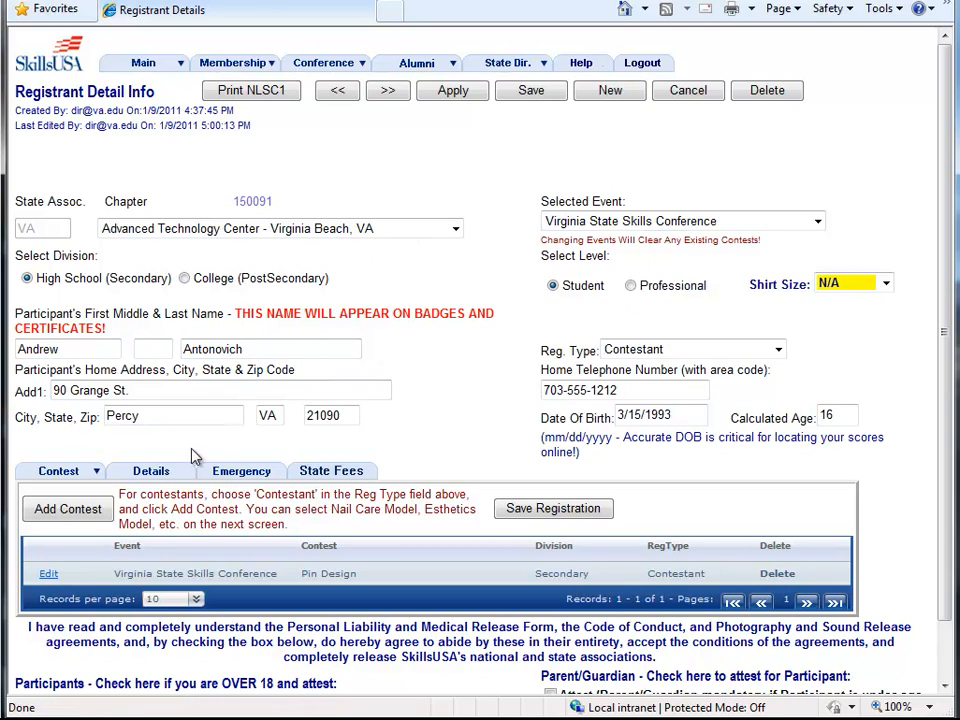
# - Add the Cabinetmaking contest with the $50 material fee to the same registrant and save it
pyautogui.click(78, 508)
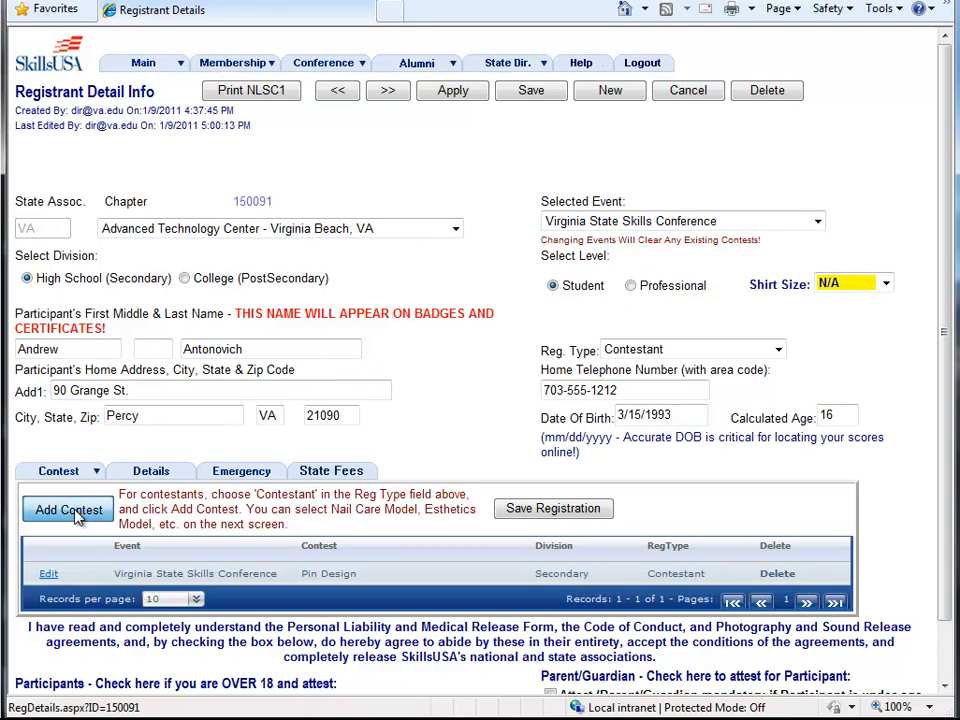
pyautogui.click(545, 209)
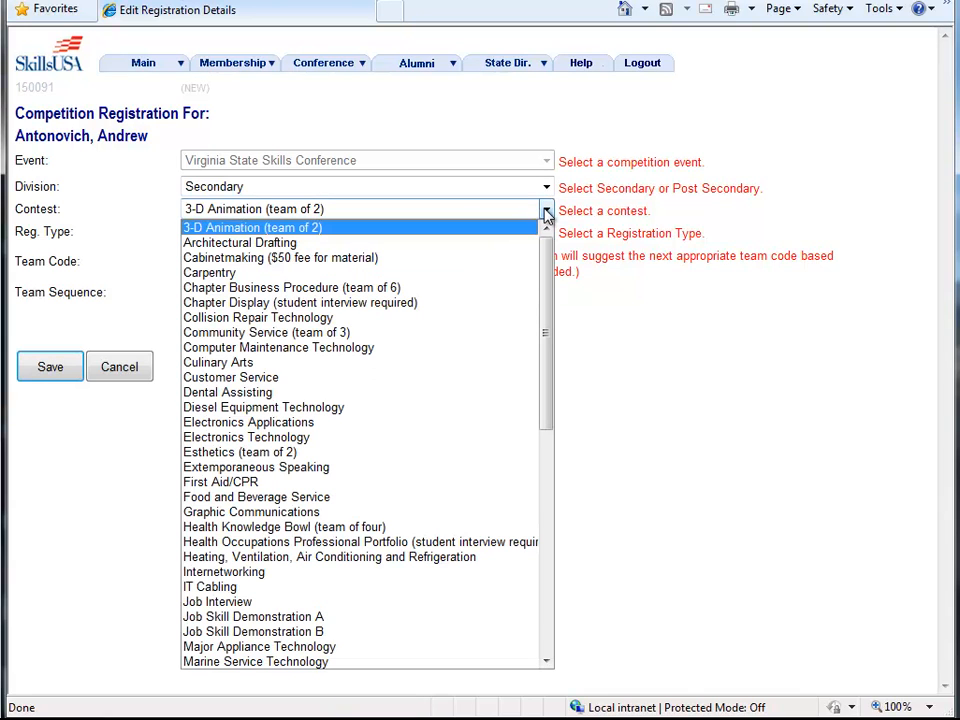
pyautogui.click(389, 262)
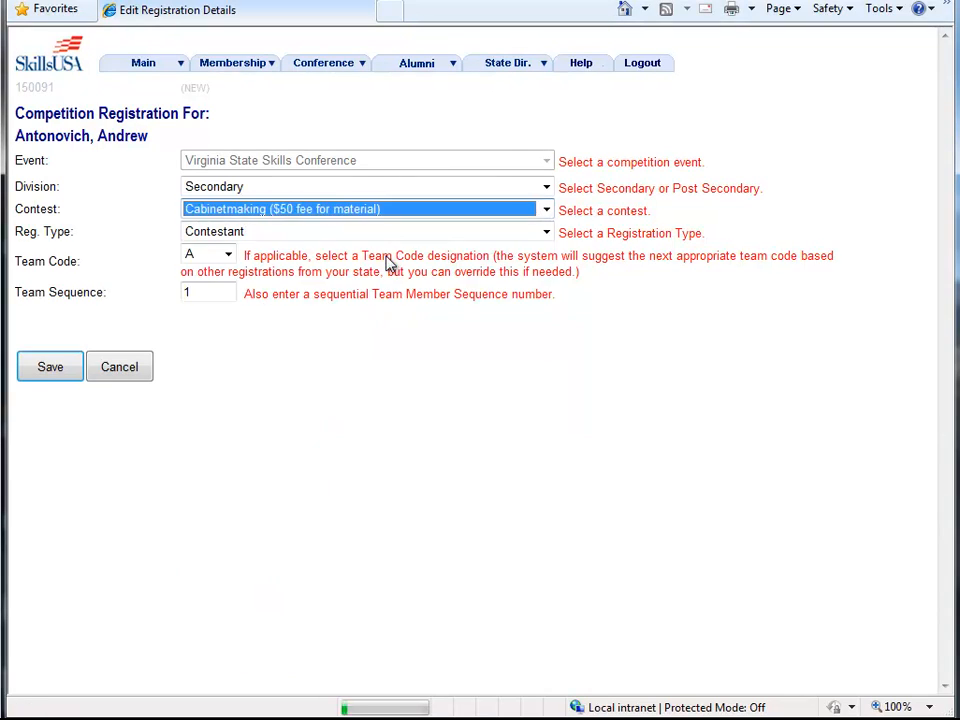
pyautogui.click(52, 340)
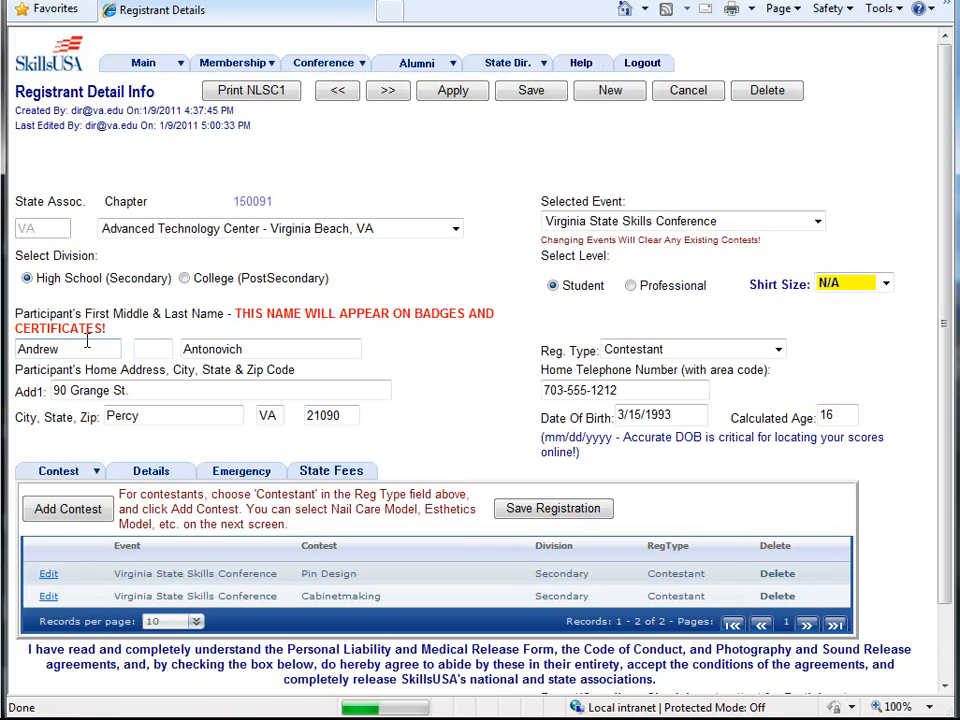